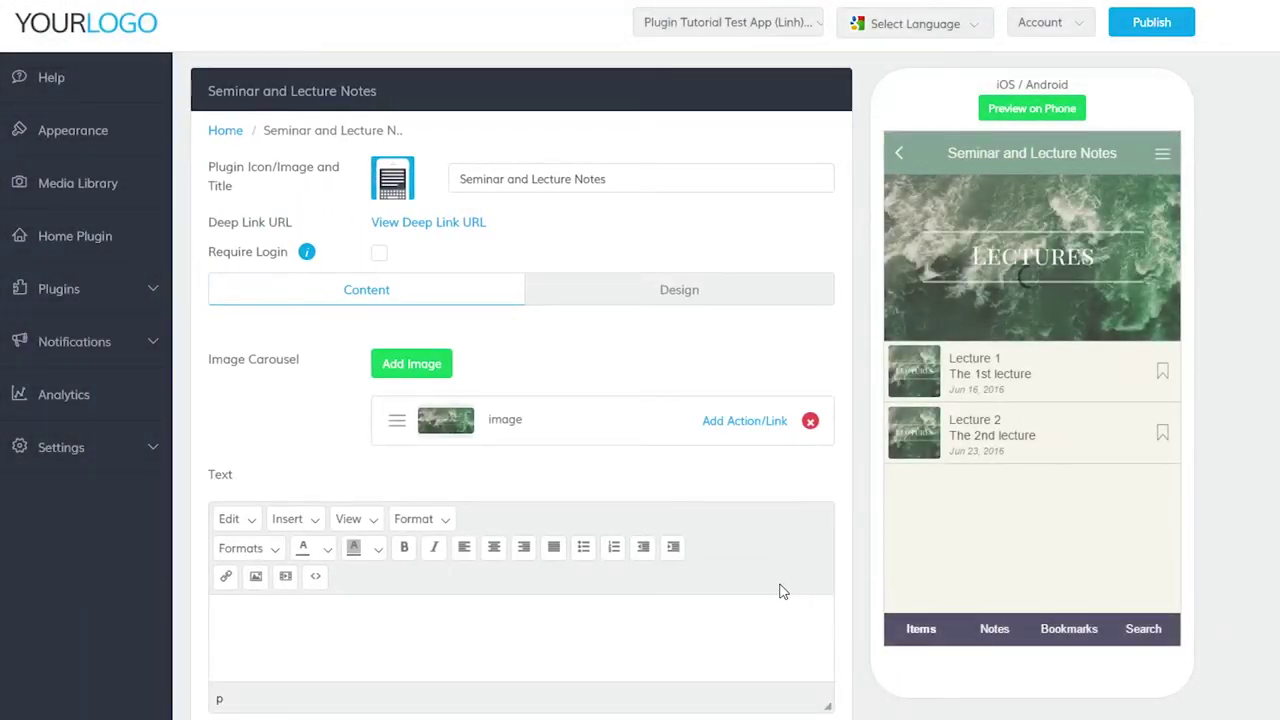
In the phone preview, write a lecture note titled 'New note' about taking and saving personal notes.
click(960, 357)
click(1098, 632)
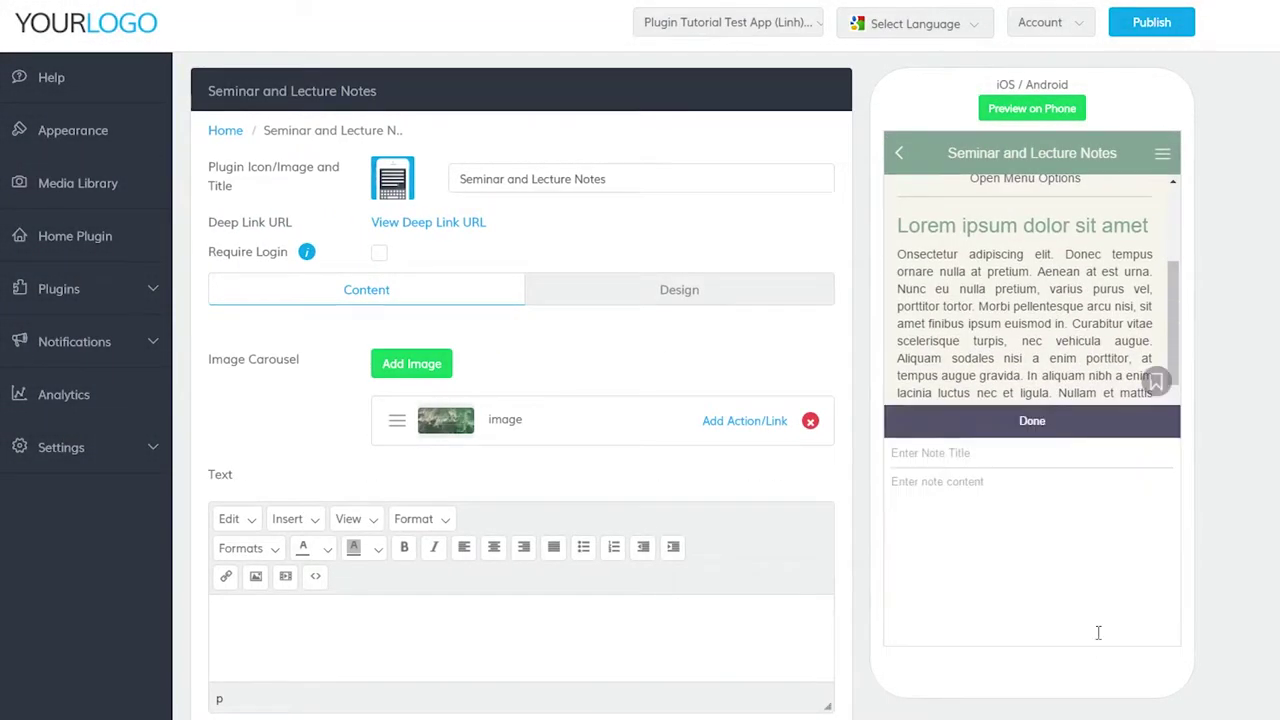
click(1029, 452)
text(New note)
key(Tab)
text(Take and save )
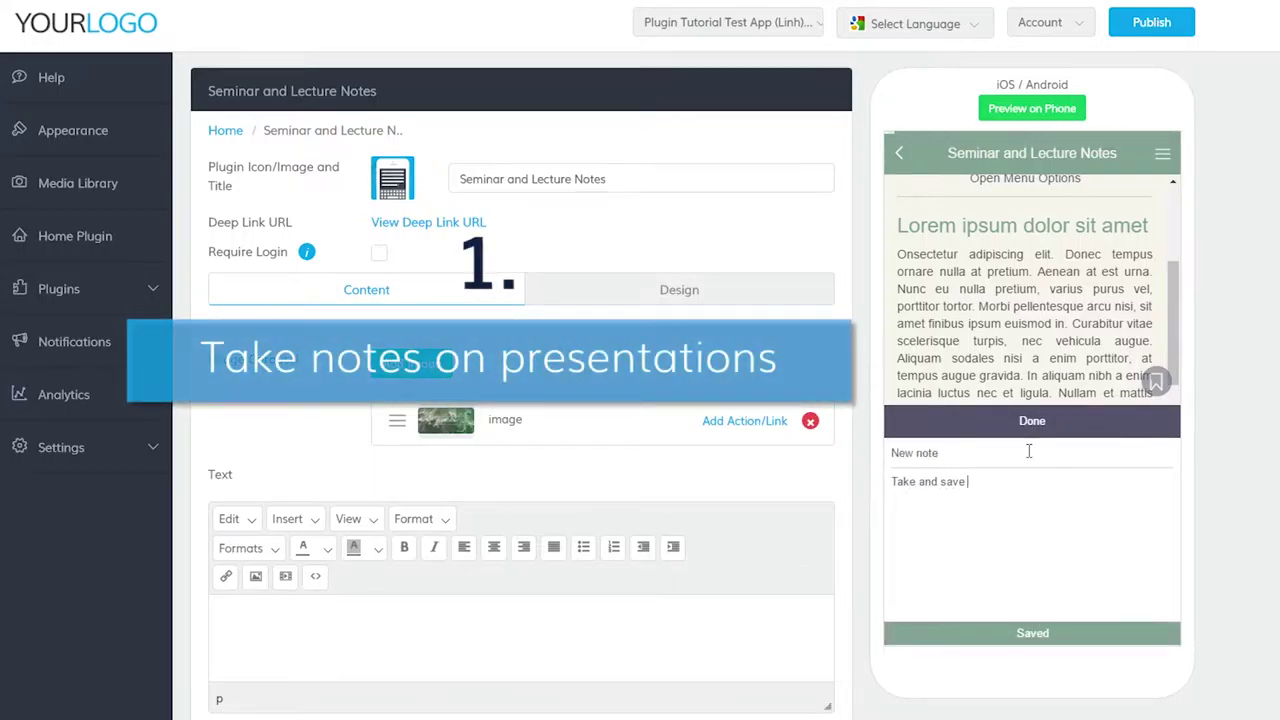
text(personal notes on your seminar, lecture and various notes)
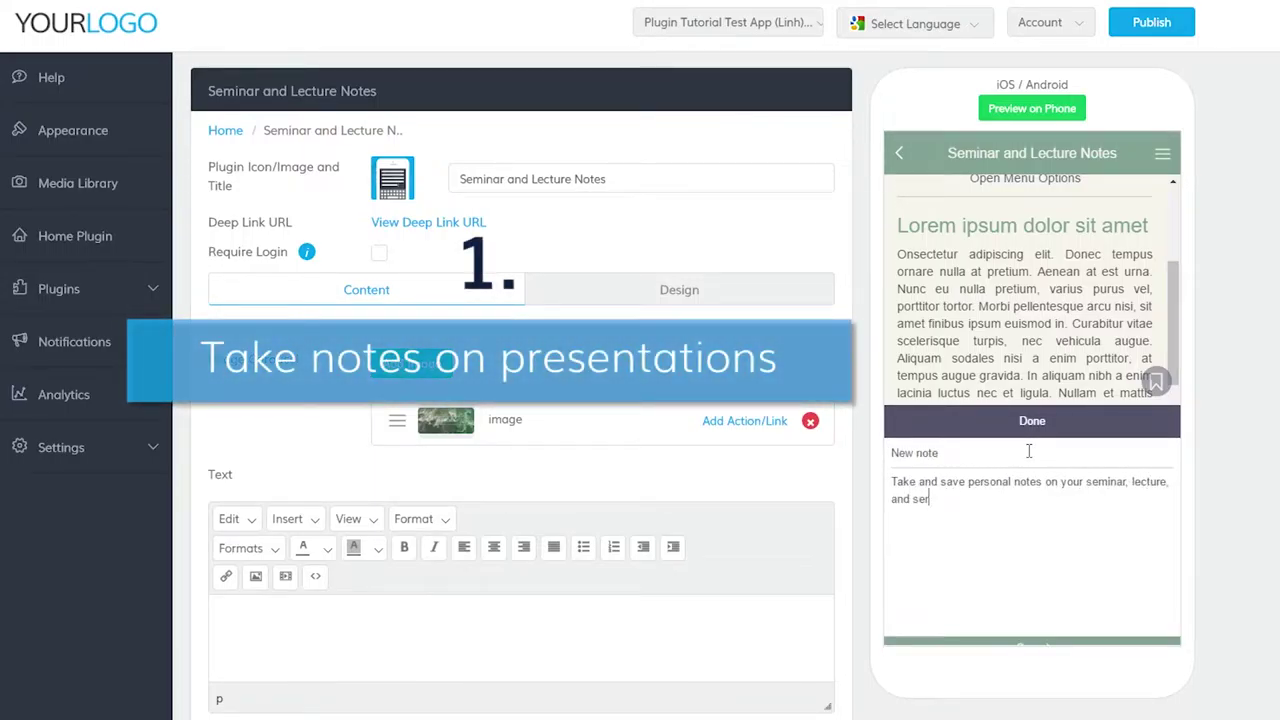
Close the note and look over the lecture's additional resource options.
click(1034, 421)
click(1040, 441)
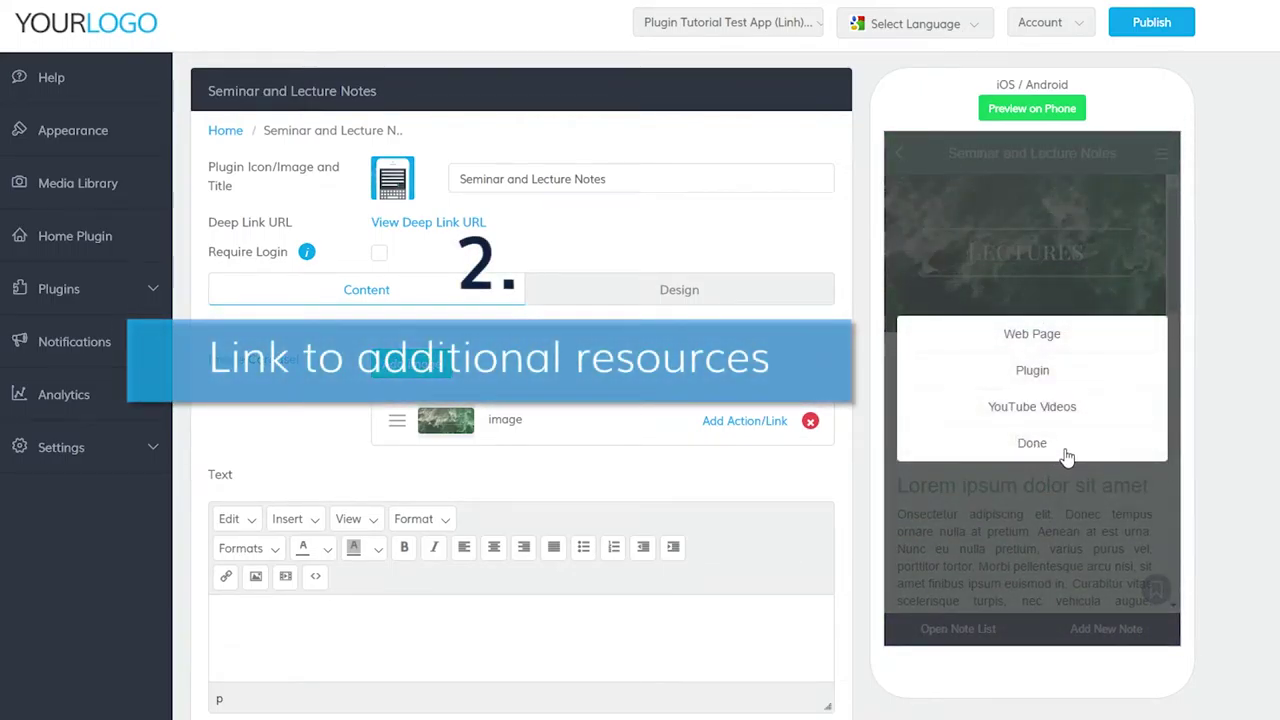
click(1067, 455)
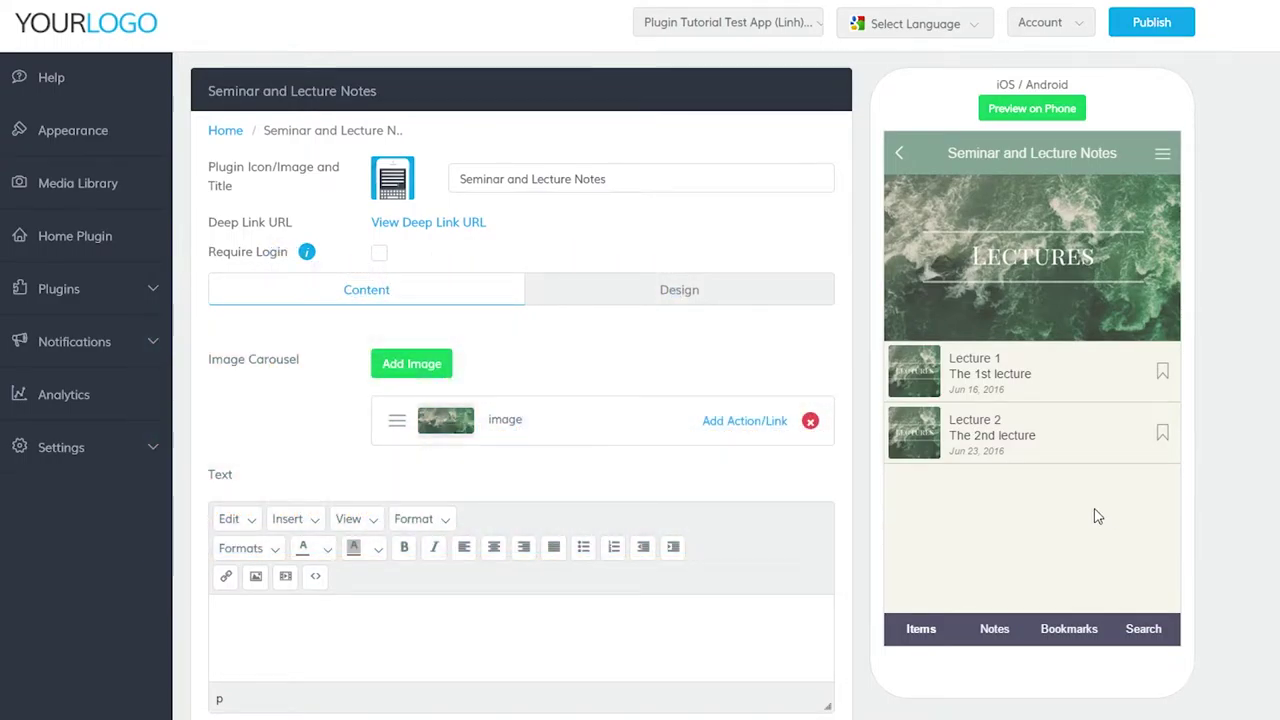
Under Plugins, delete the existing carousel image and check the now-empty item list.
click(139, 287)
click(810, 420)
scroll(843, 363, down, 3)
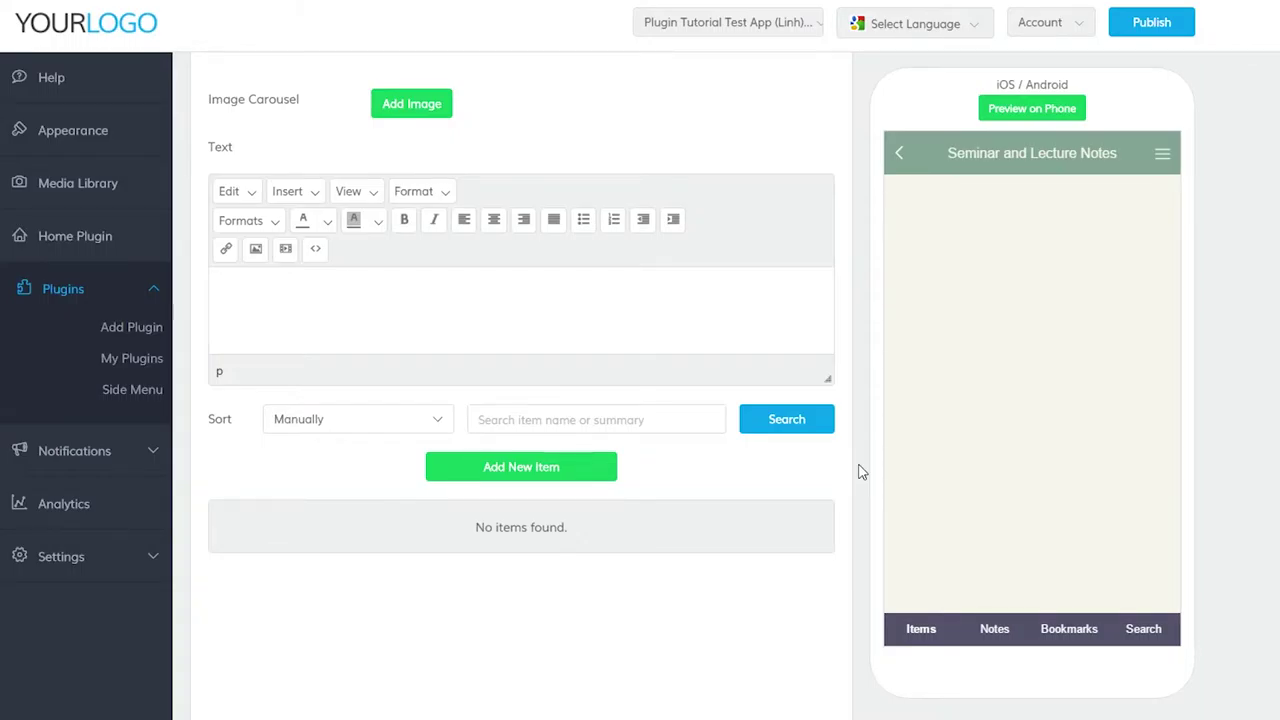
scroll(862, 472, up, 1)
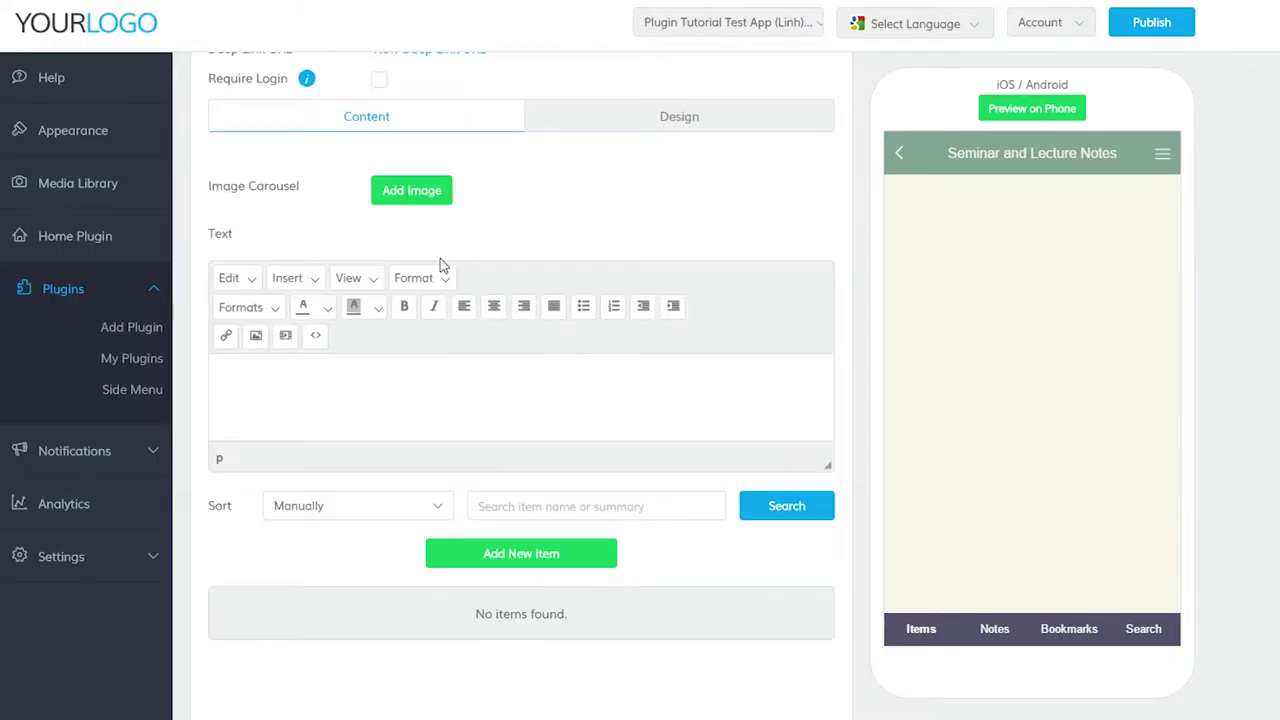
Insert the green LECTURES banner into the carousel and check its link settings without adding an action.
click(405, 209)
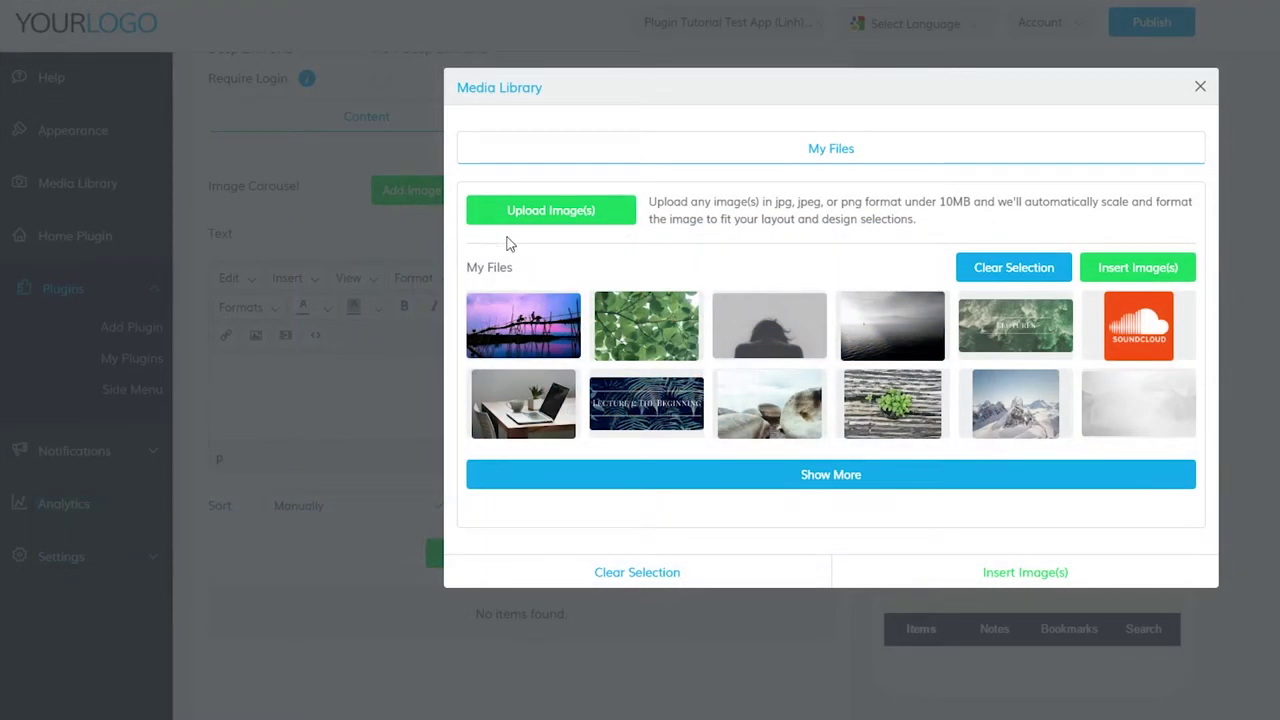
click(1012, 329)
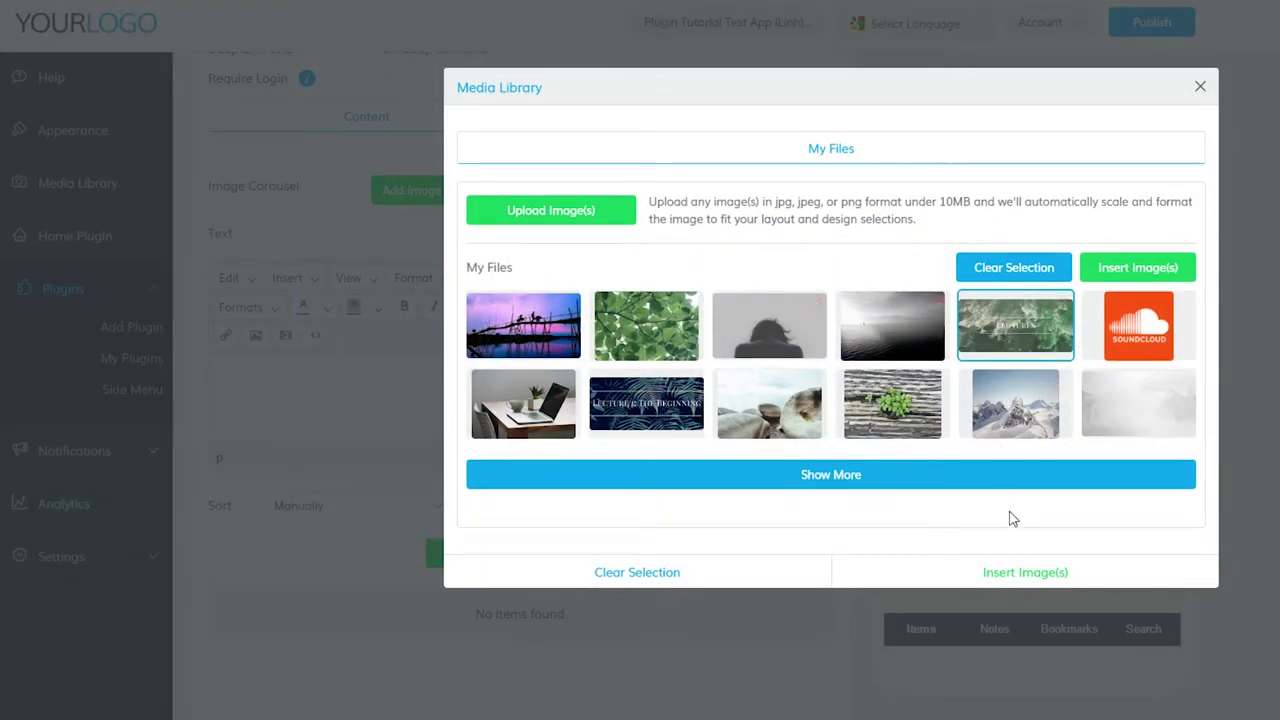
click(1010, 571)
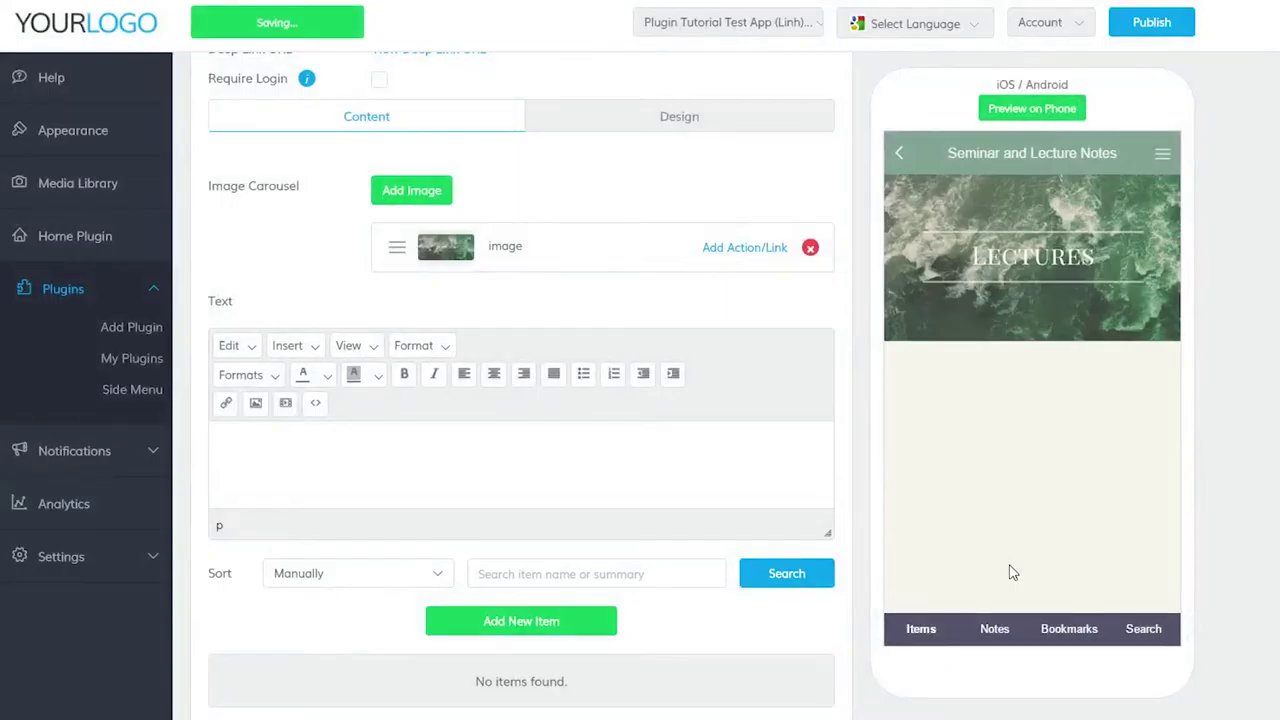
click(754, 255)
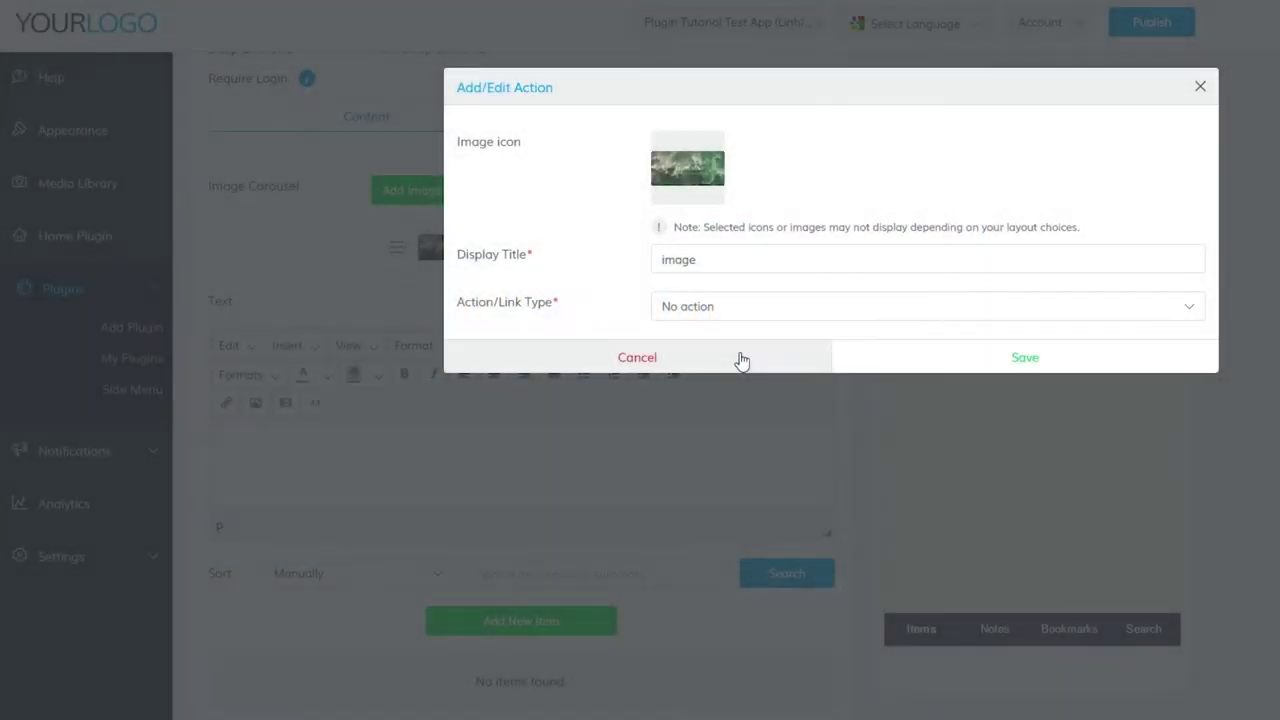
click(741, 360)
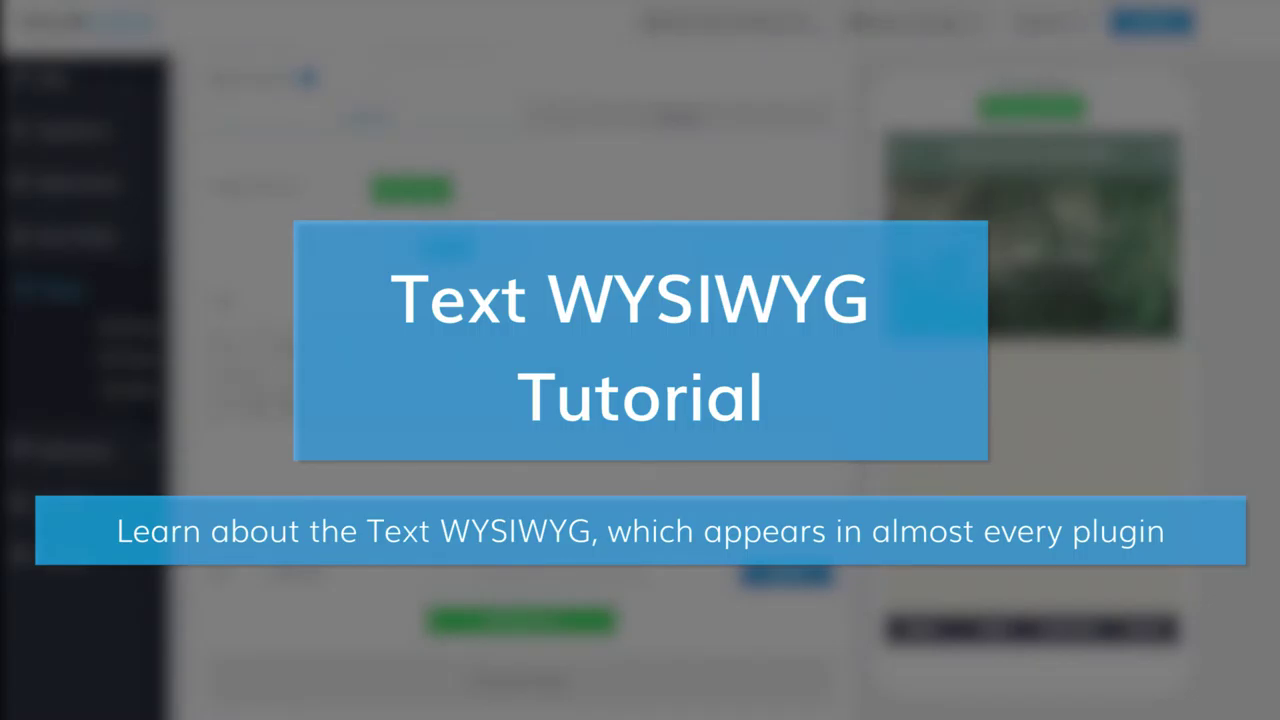
Enter 'Use this space to insert a summary about your class…' as plugin text and start a new item.
text(Use this space to insert a )
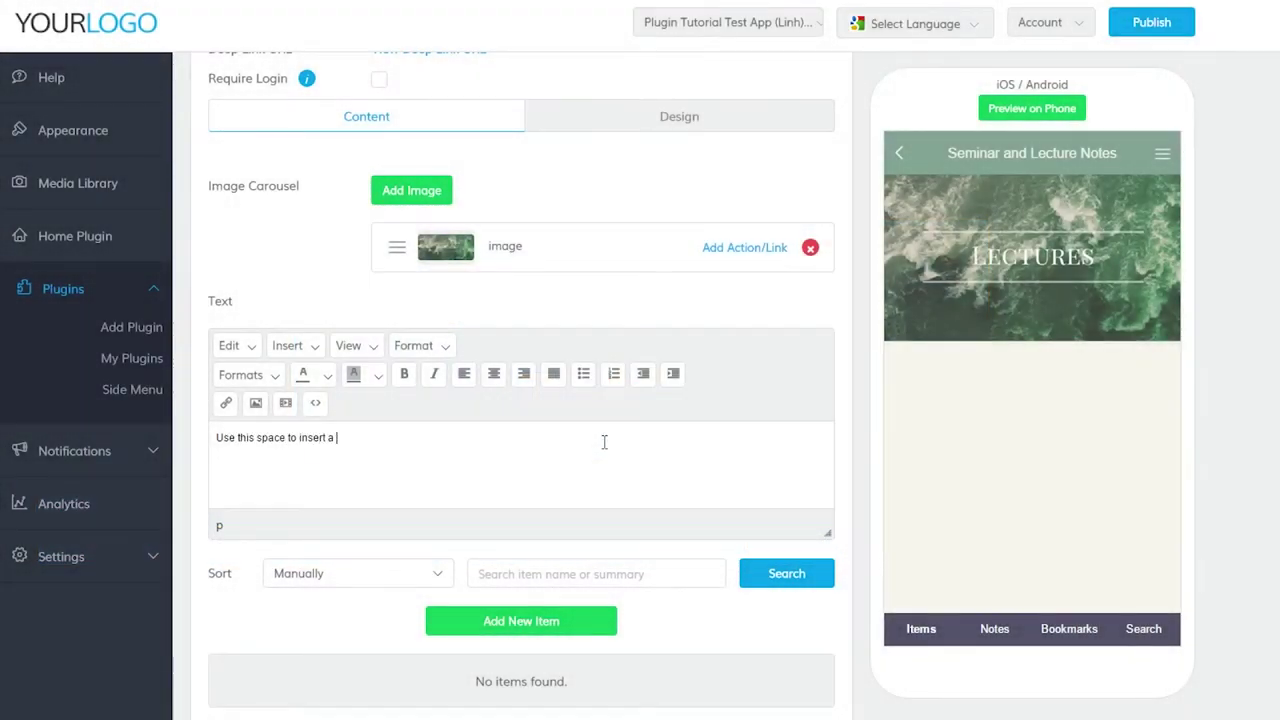
text(summary about your class or other important information.)
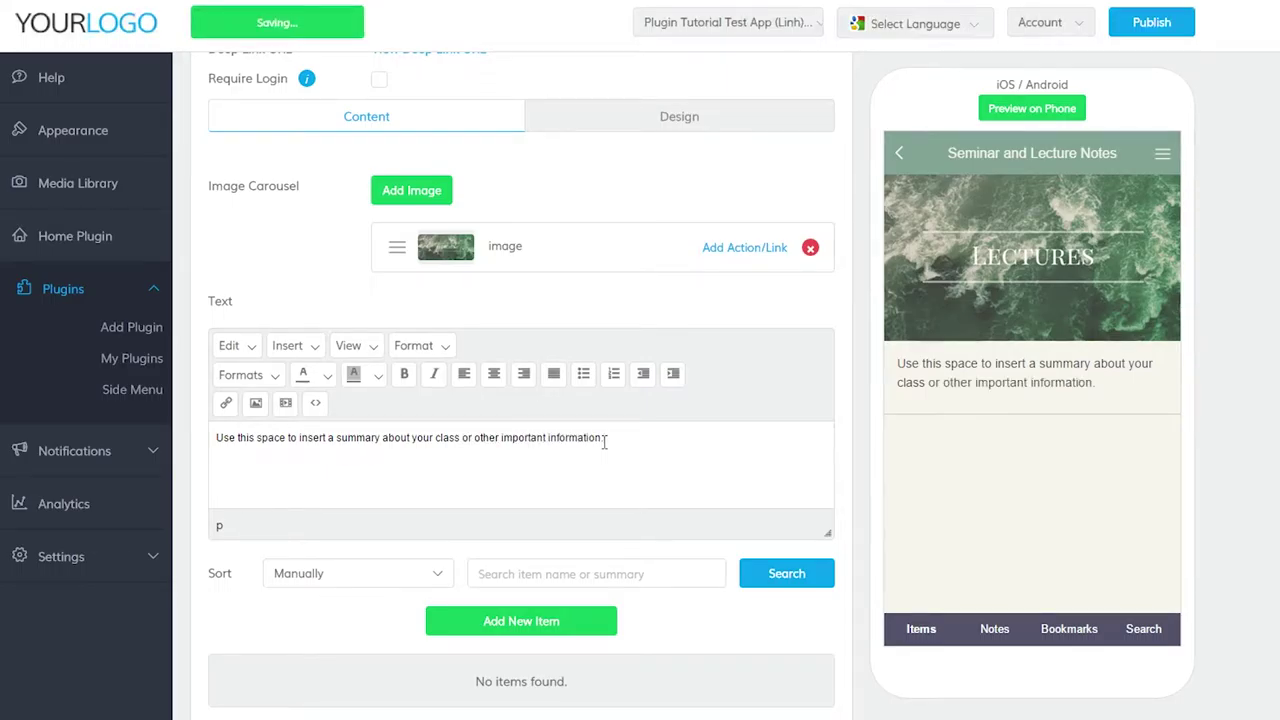
scroll(860, 443, down, 3)
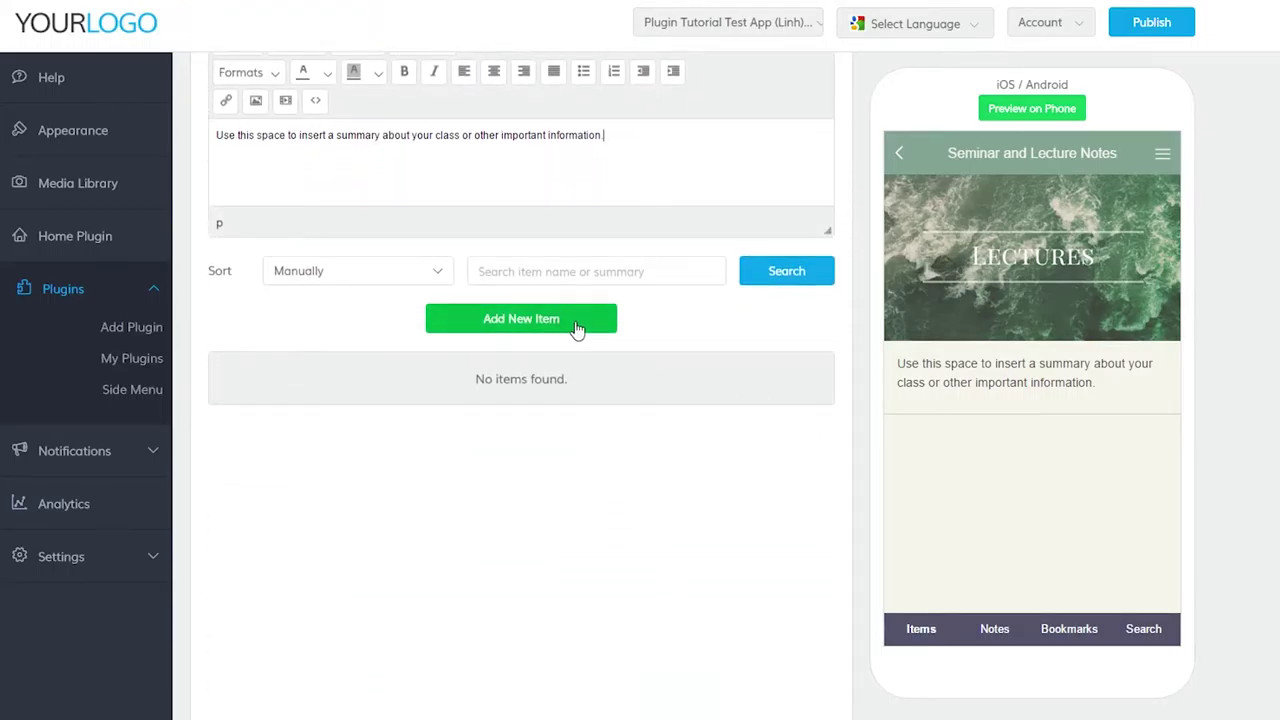
click(576, 322)
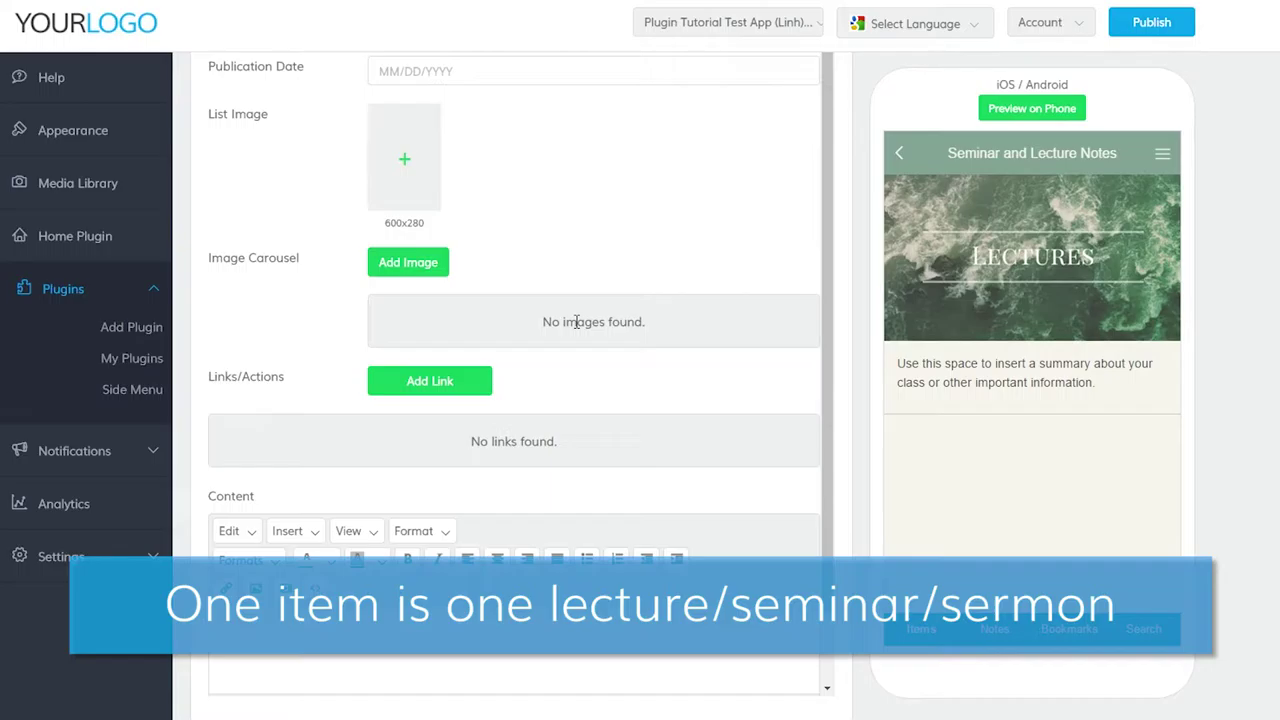
Give the item title 'Lecture Title', summary 'Brief summary of lecture' and publication date 06/16/2016.
scroll(855, 275, up, 2)
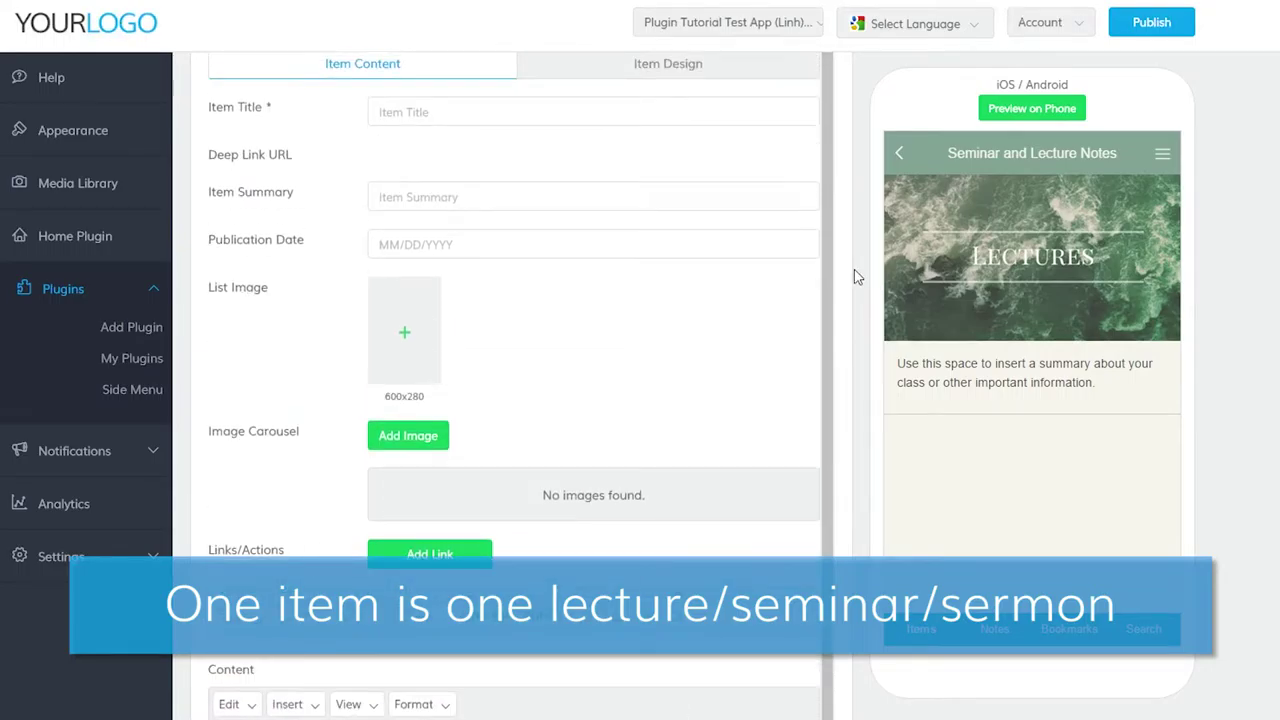
scroll(855, 275, up, 1)
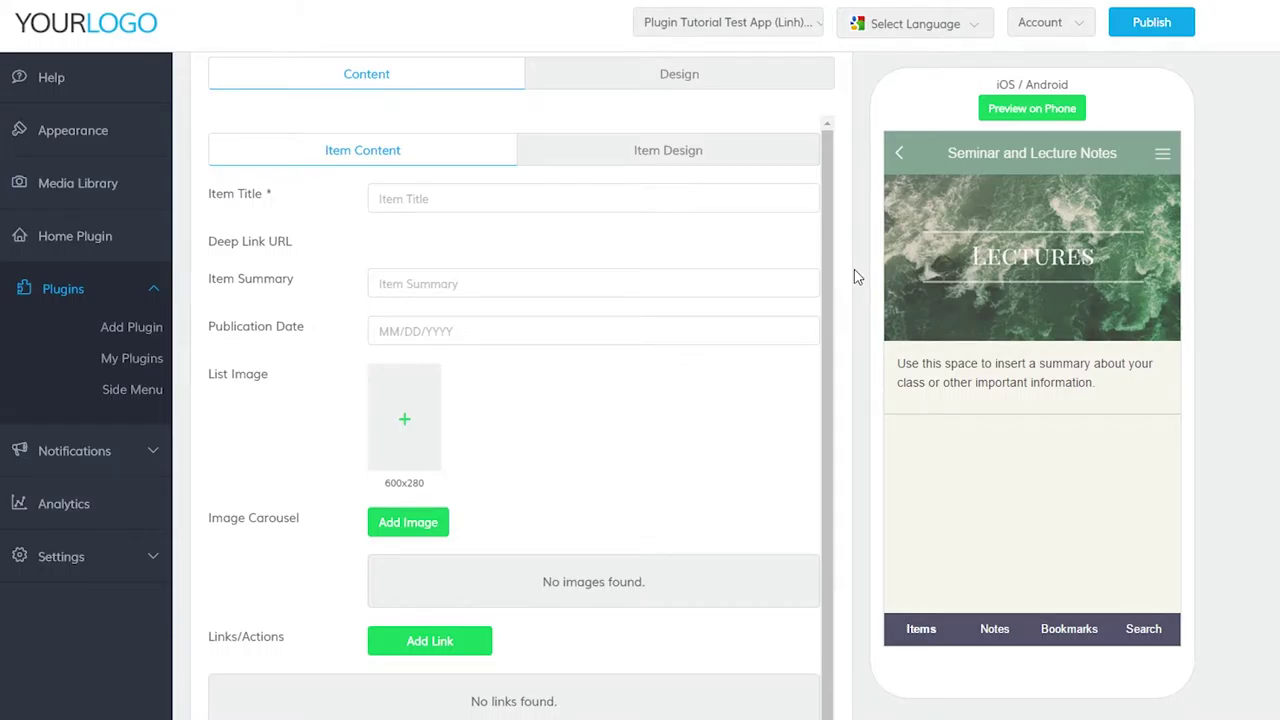
click(485, 200)
text(Lecture Title)
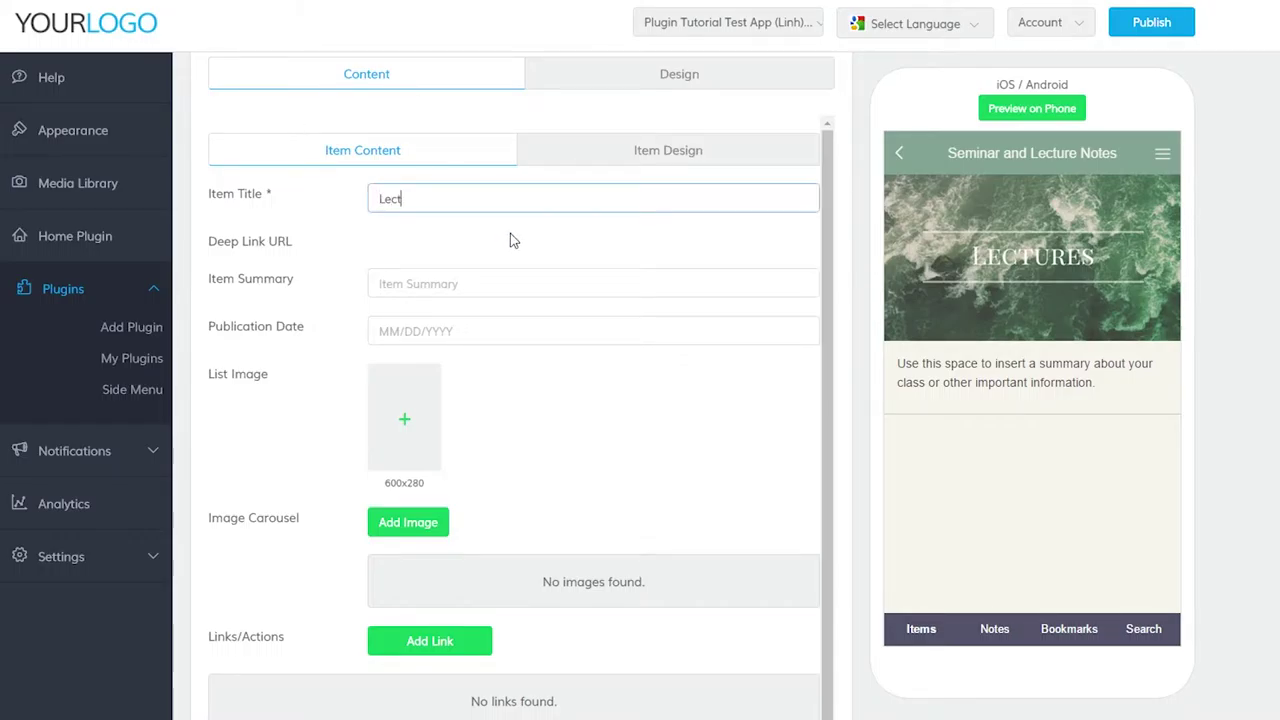
click(498, 298)
text(Brief )
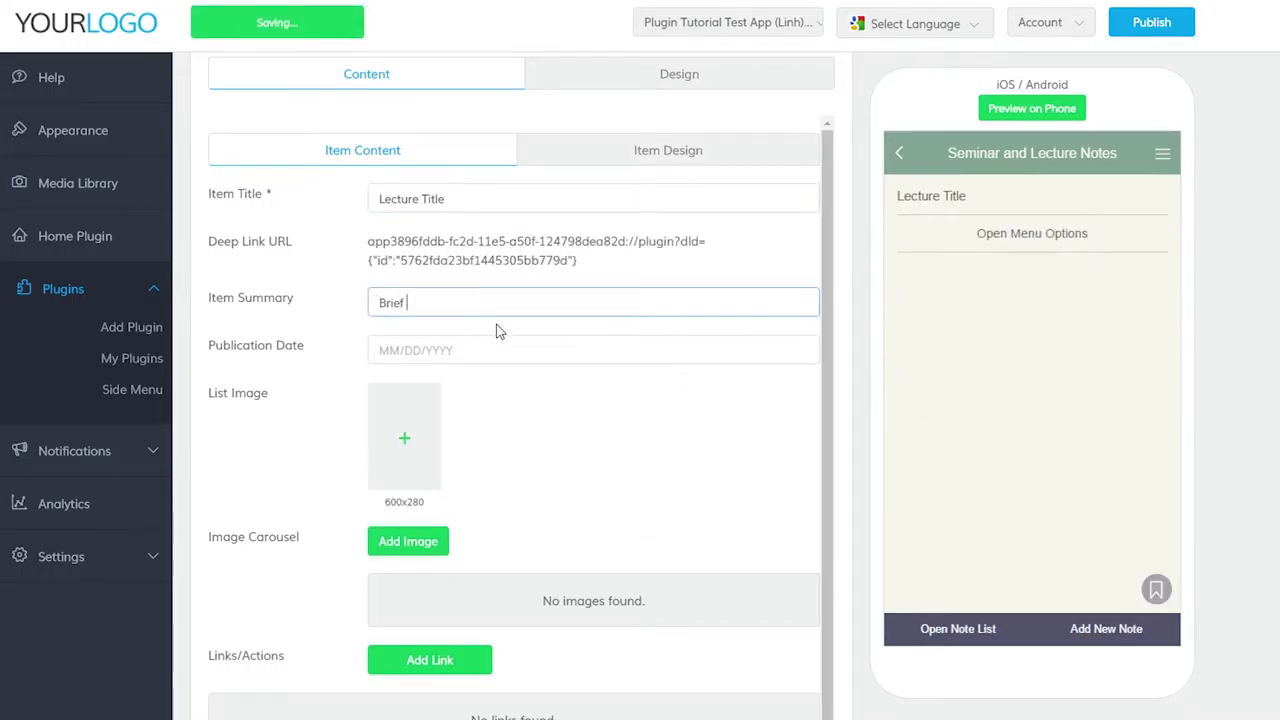
text(summary of lecture)
click(580, 350)
click(497, 506)
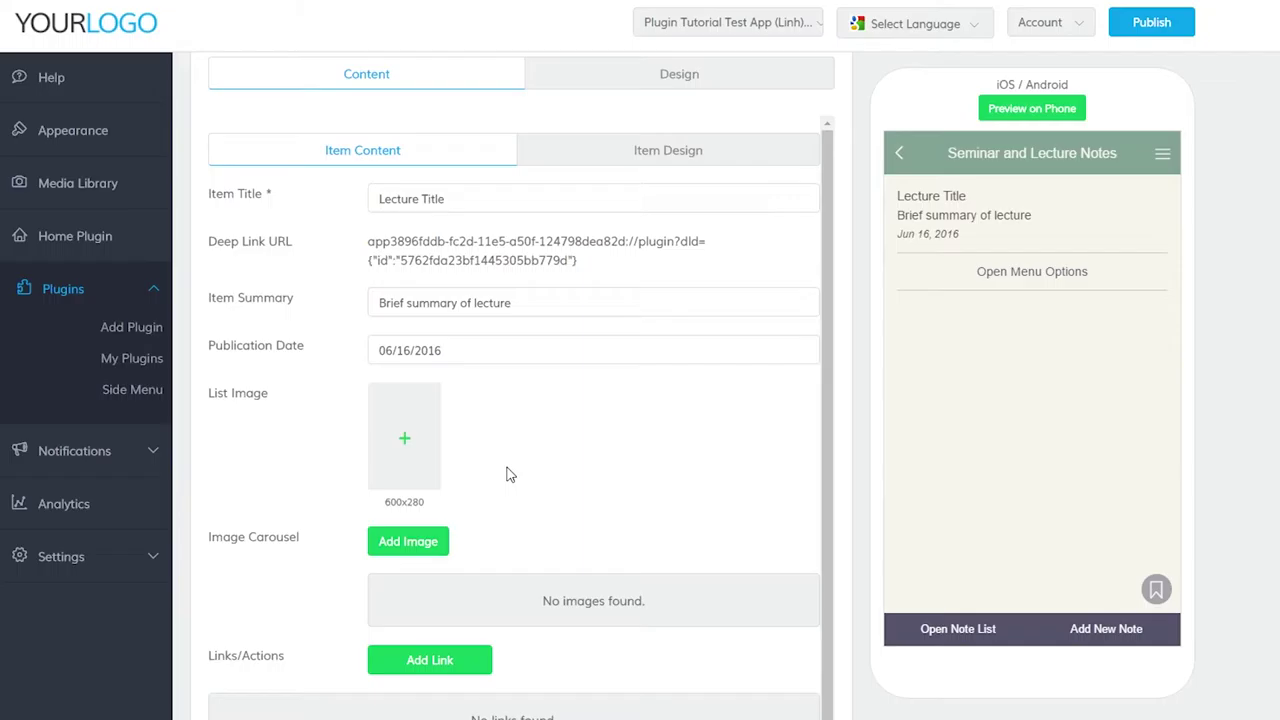
Use the green banner as both the item's list image and carousel image.
click(390, 460)
click(668, 420)
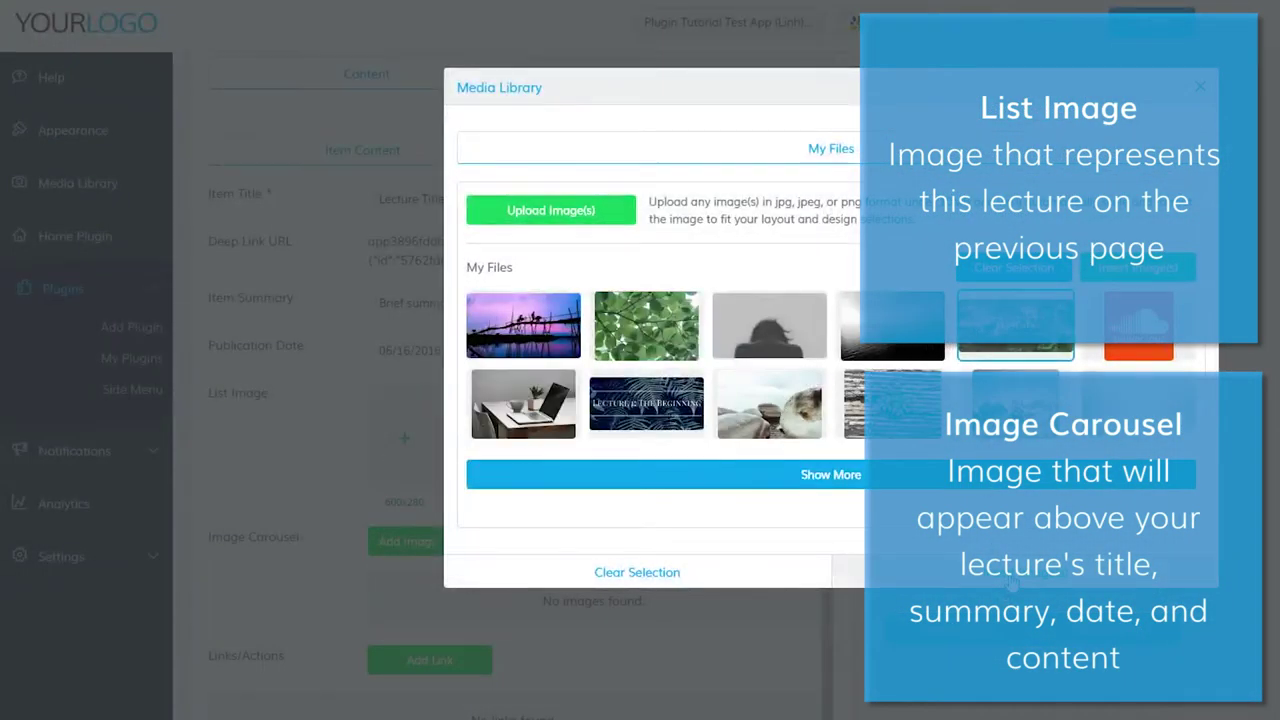
click(420, 556)
click(668, 420)
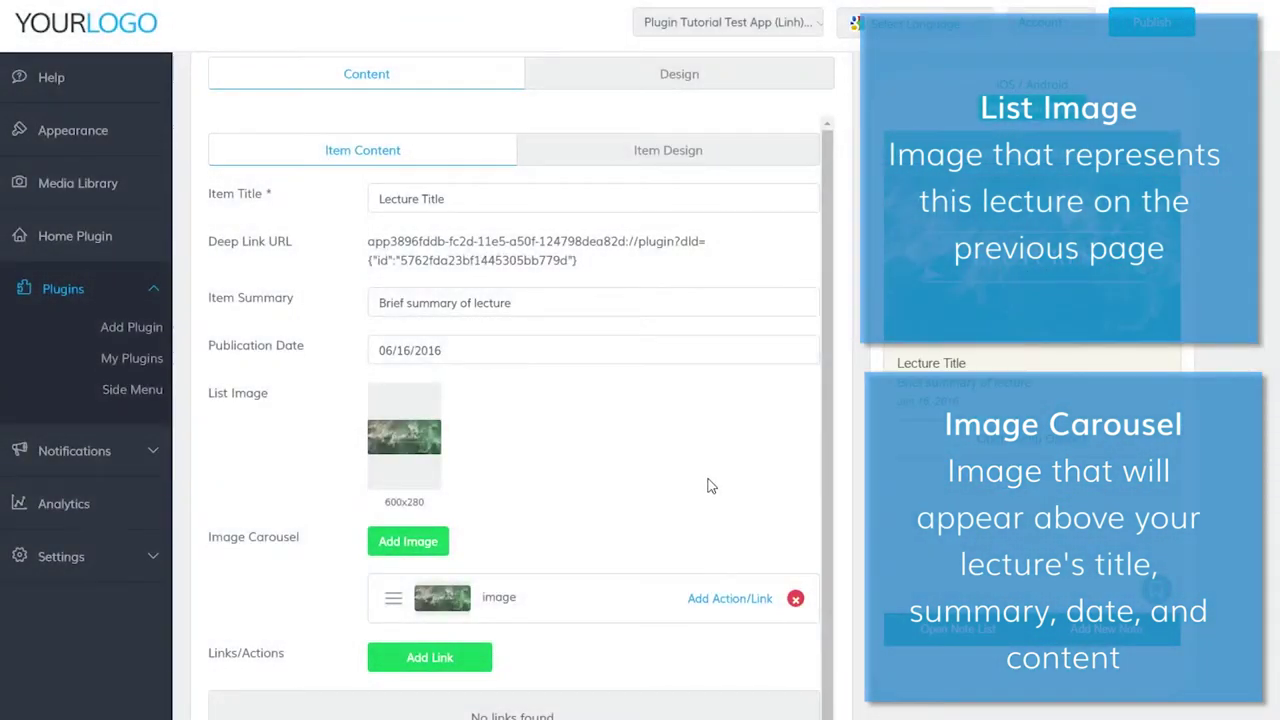
scroll(710, 485, down, 4)
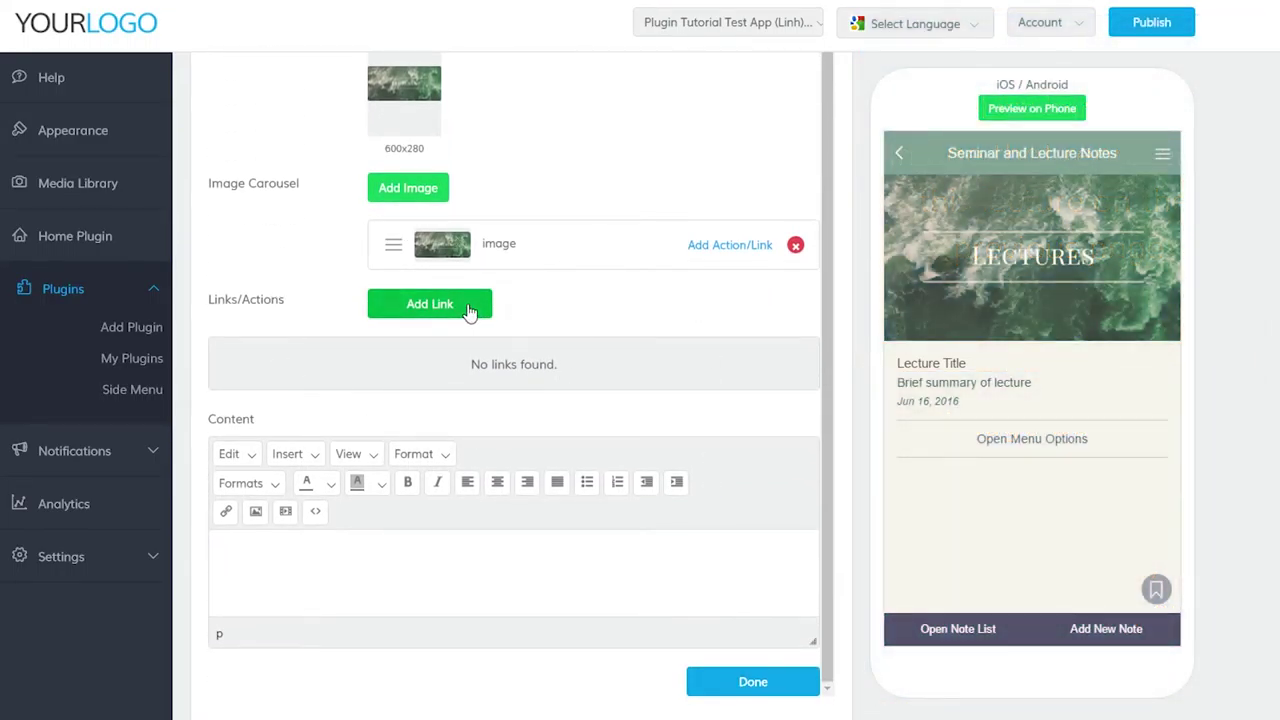
Add a link to the lecture with display title 'Resources already in your app?'.
click(470, 304)
text(Worksheet?)
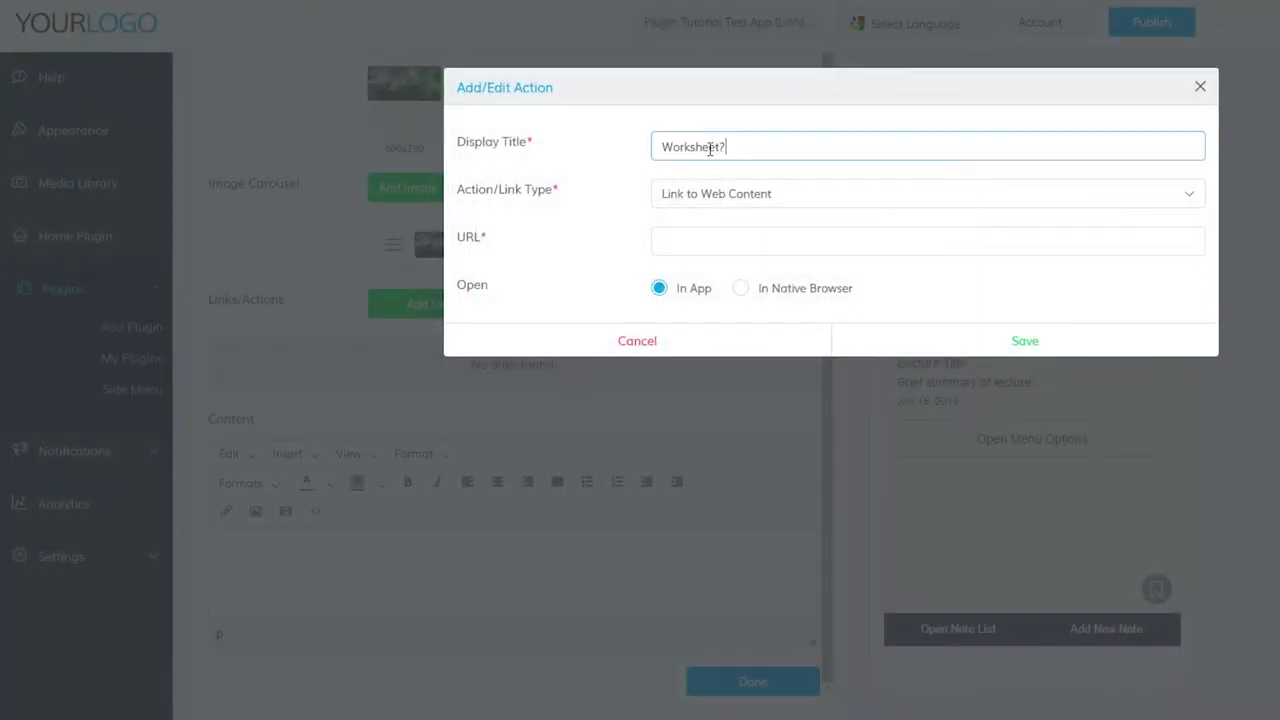
key(ctrl+a)
text(Additional reading)
key(ctrl+a)
key(BackSpace)
text(YouTube Videos?)
key(BackSpace)
key(BackSpace)
key(BackSpace)
key(BackSpace)
key(BackSpace)
key(BackSpace)
key(BackSpace)
key(BackSpace)
key(BackSpace)
key(BackSpace)
key(BackSpace)
key(BackSpace)
key(BackSpace)
key(BackSpace)
key(BackSpace)
text(Resources already in your app?)
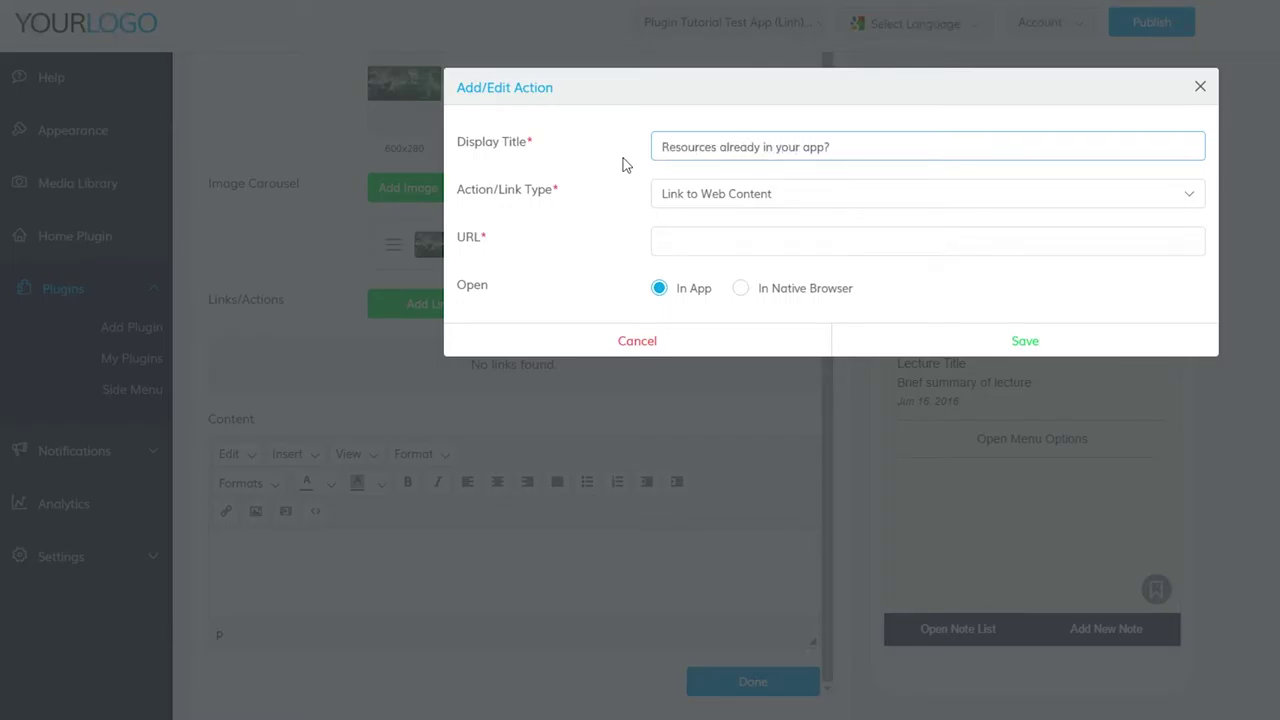
Point the link to the app's FAQ section via Link to App Content and save it.
click(825, 208)
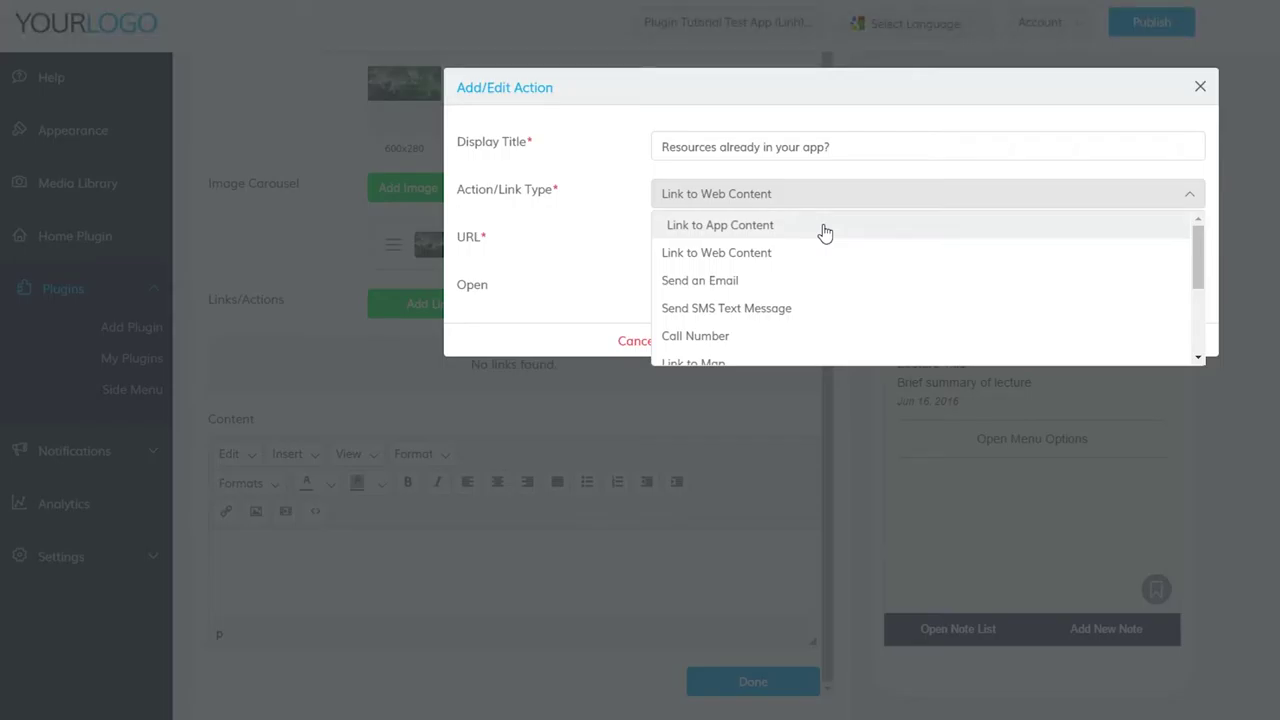
click(825, 232)
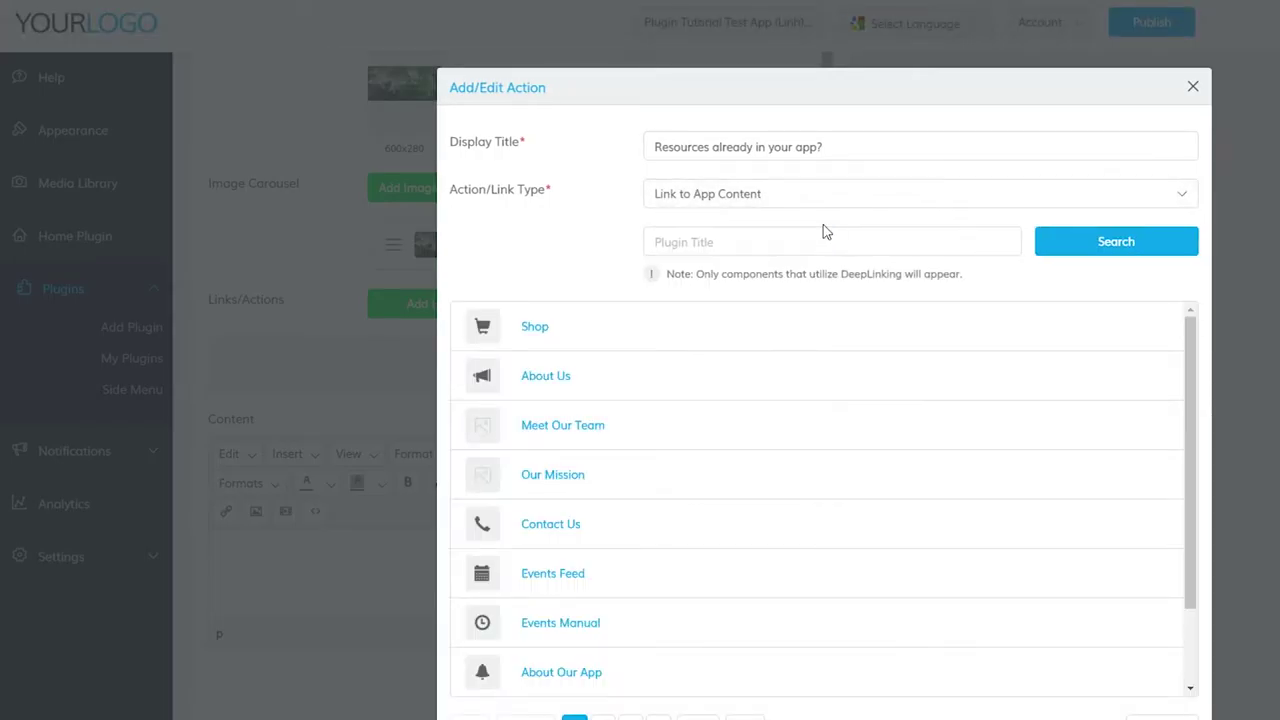
scroll(1191, 397, down, 2)
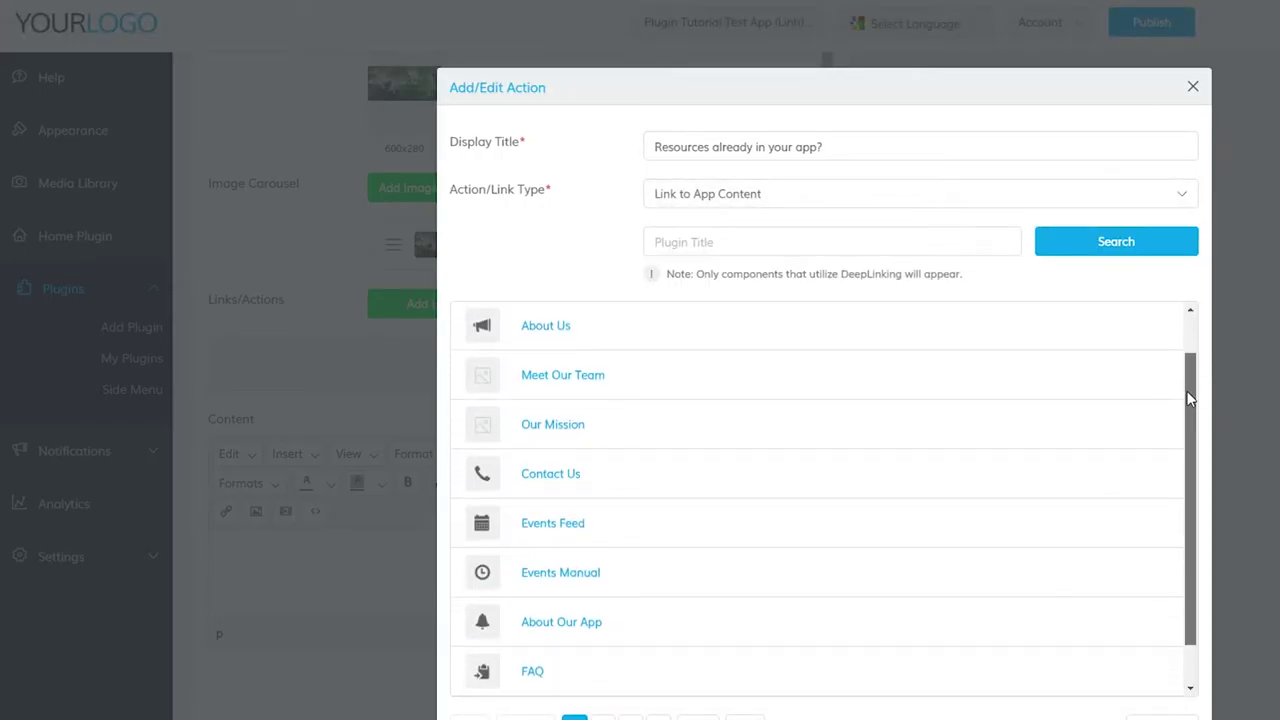
click(533, 622)
scroll(1000, 551, down, 2)
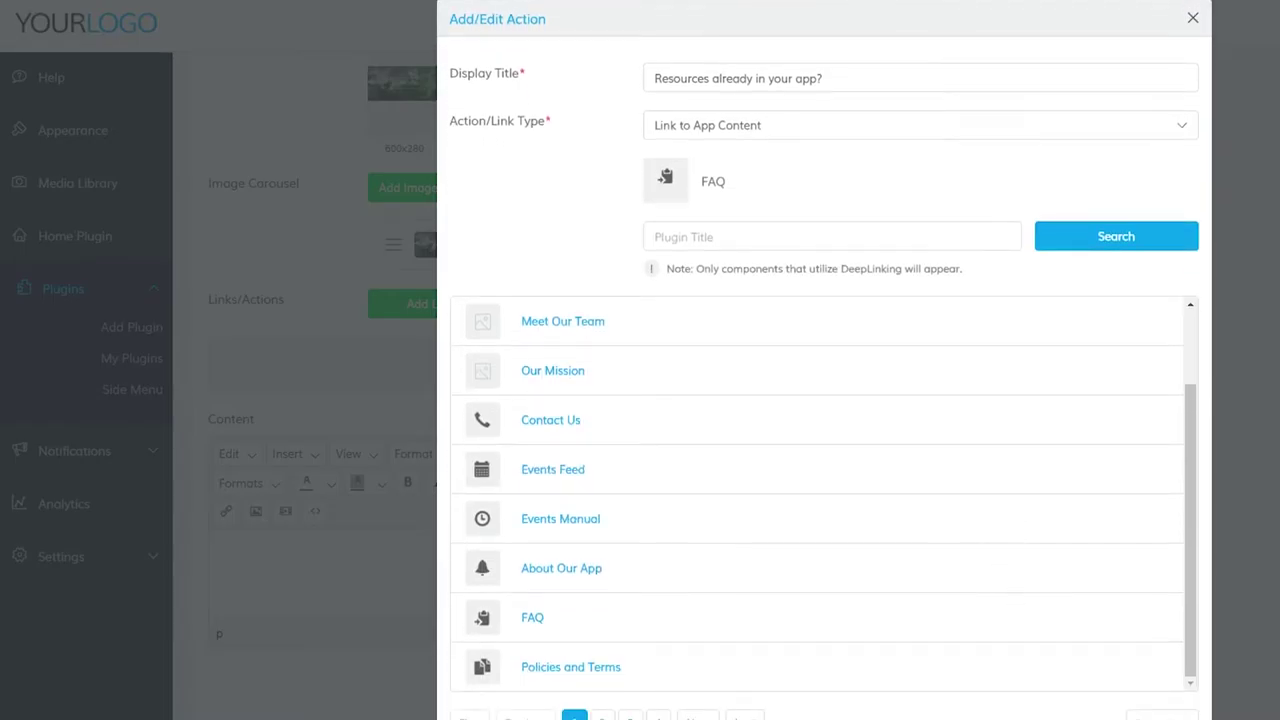
click(1140, 690)
Write the item's content text about inserting a lecture transcription or summary.
click(534, 580)
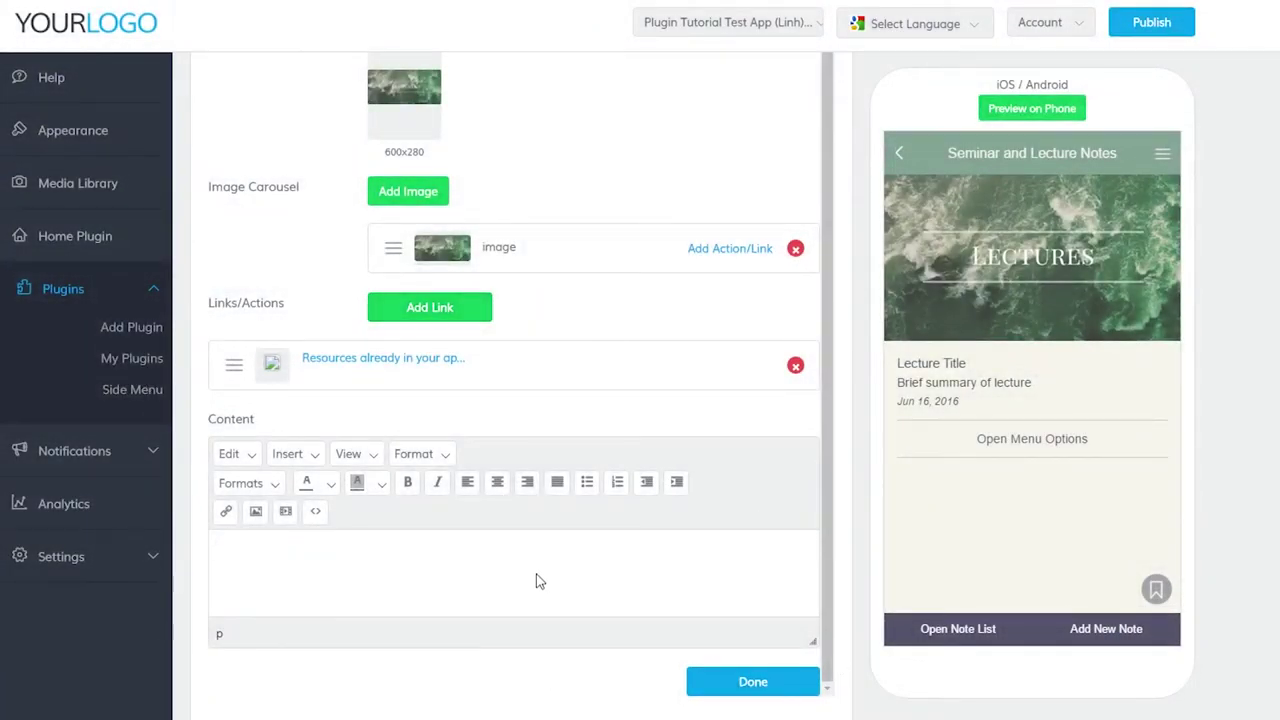
text(Use the content section to insert a)
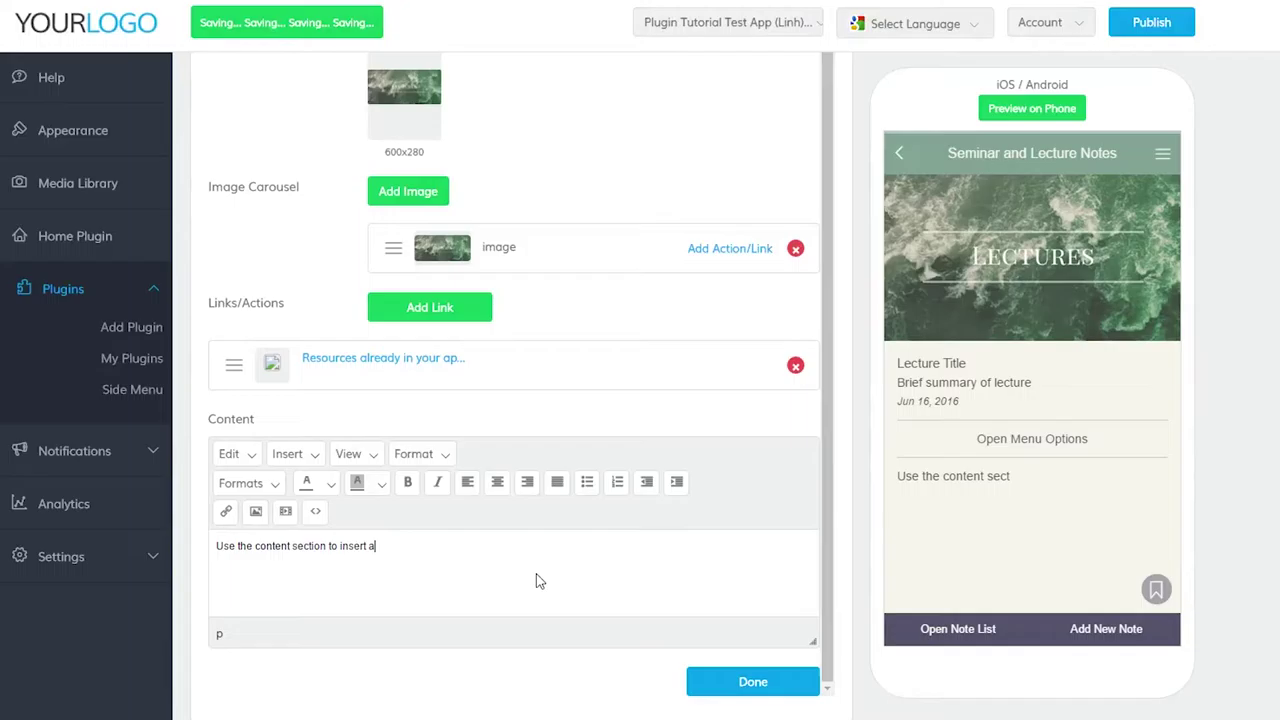
text(  transcription of your lecture)
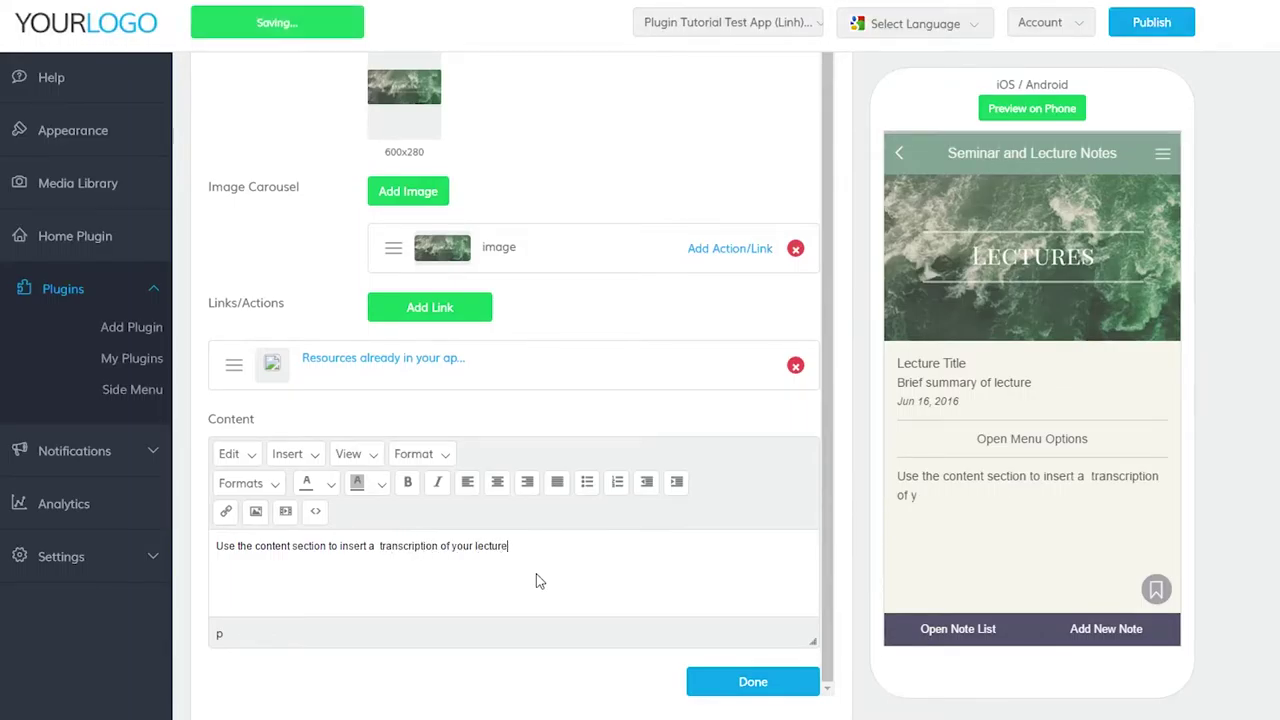
text(, a summary of your seminar, some key points )
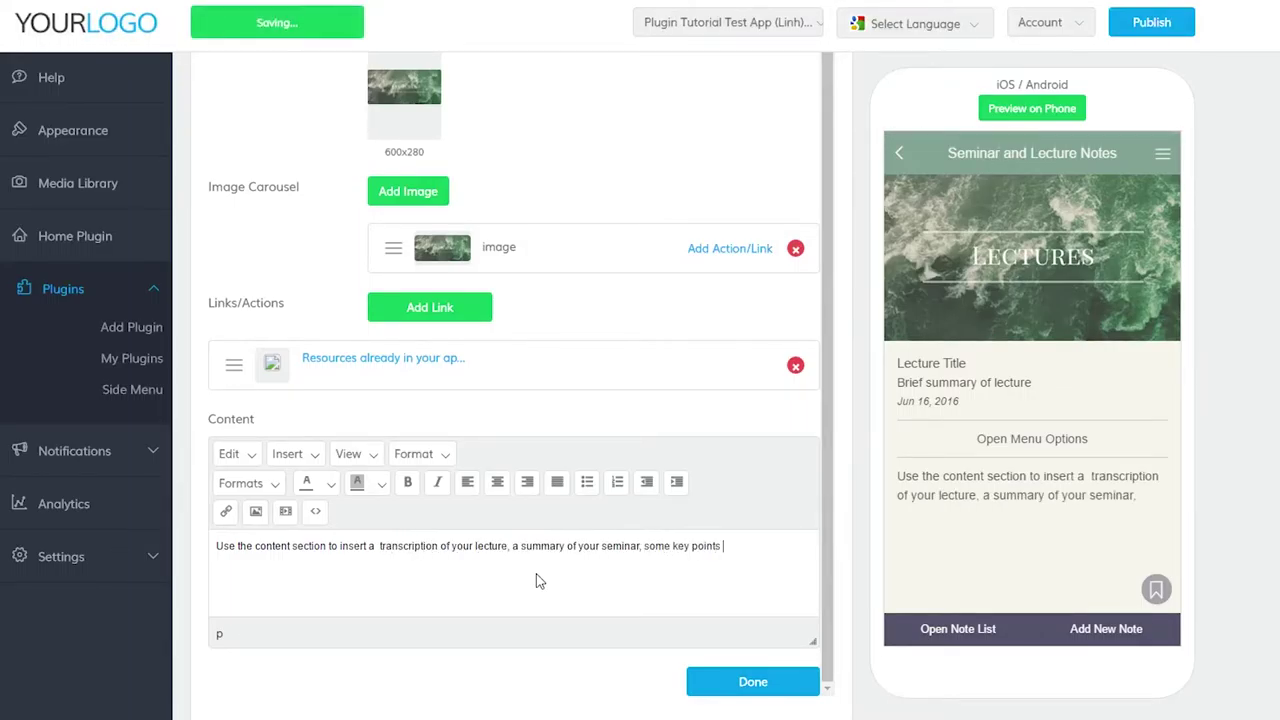
text(and takeaways, anything you'd like. Thi)
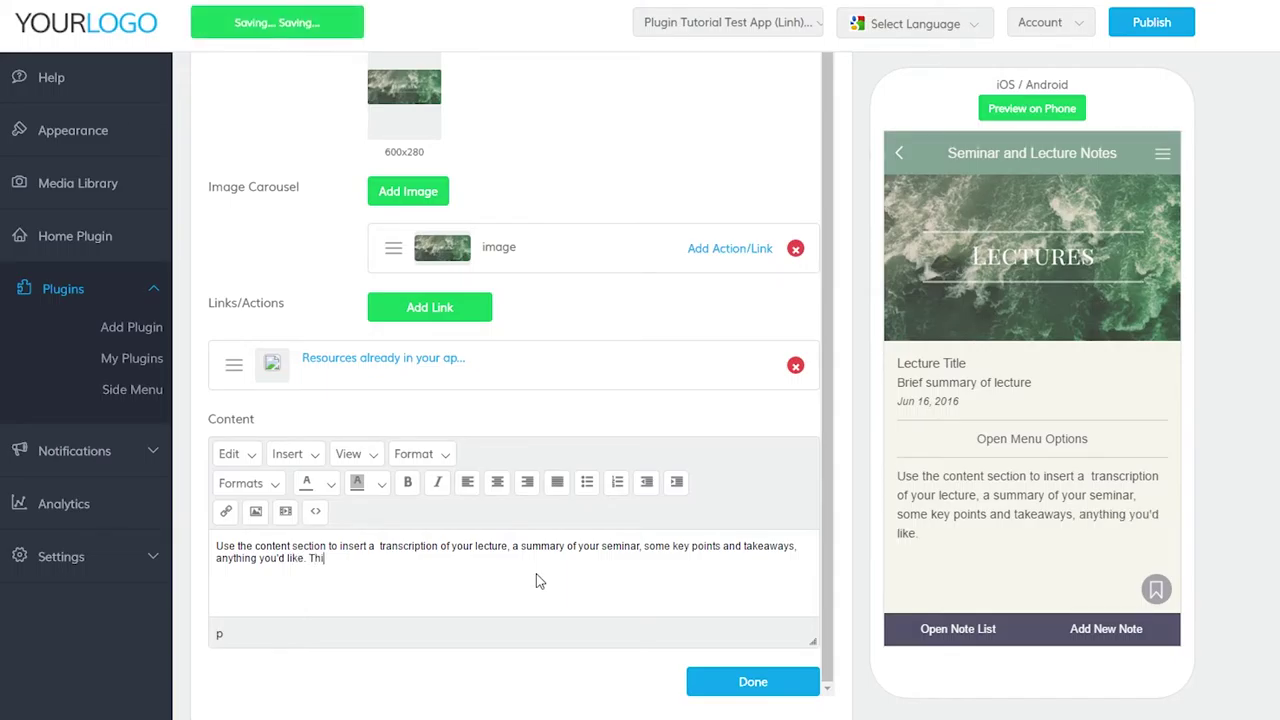
text(s is the content your users will be taking notes on.)
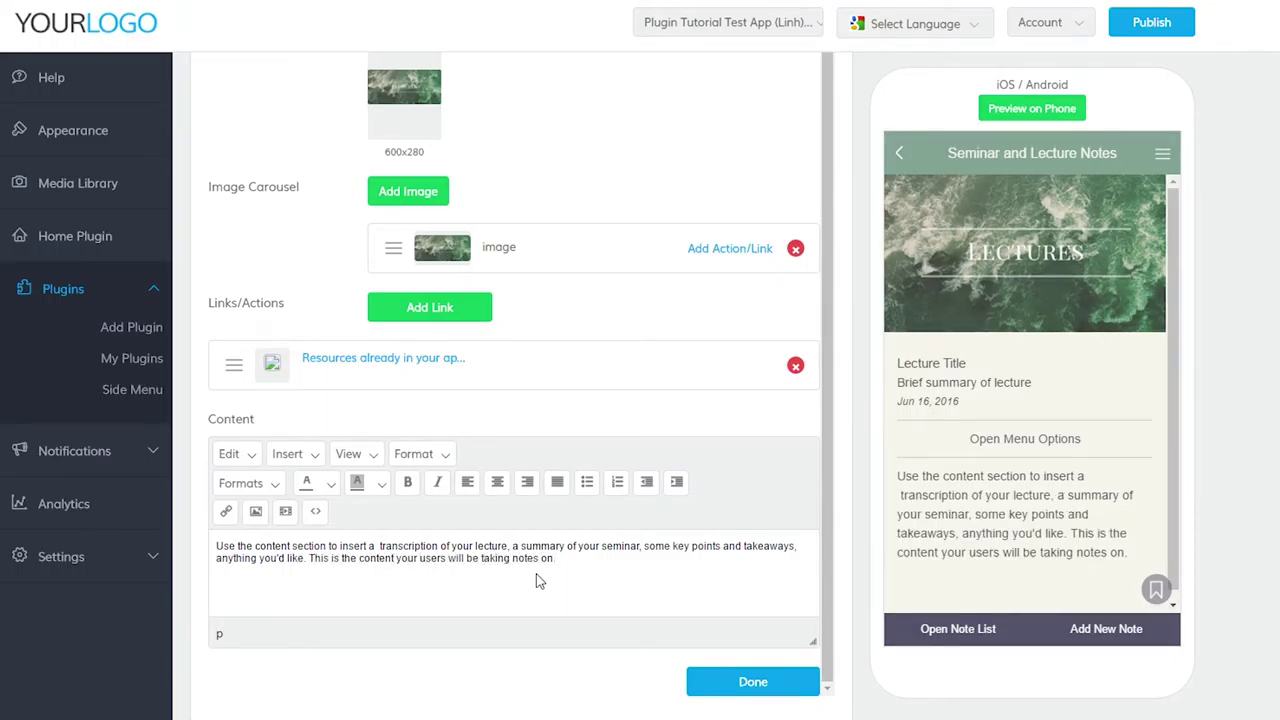
scroll(710, 345, up, 5)
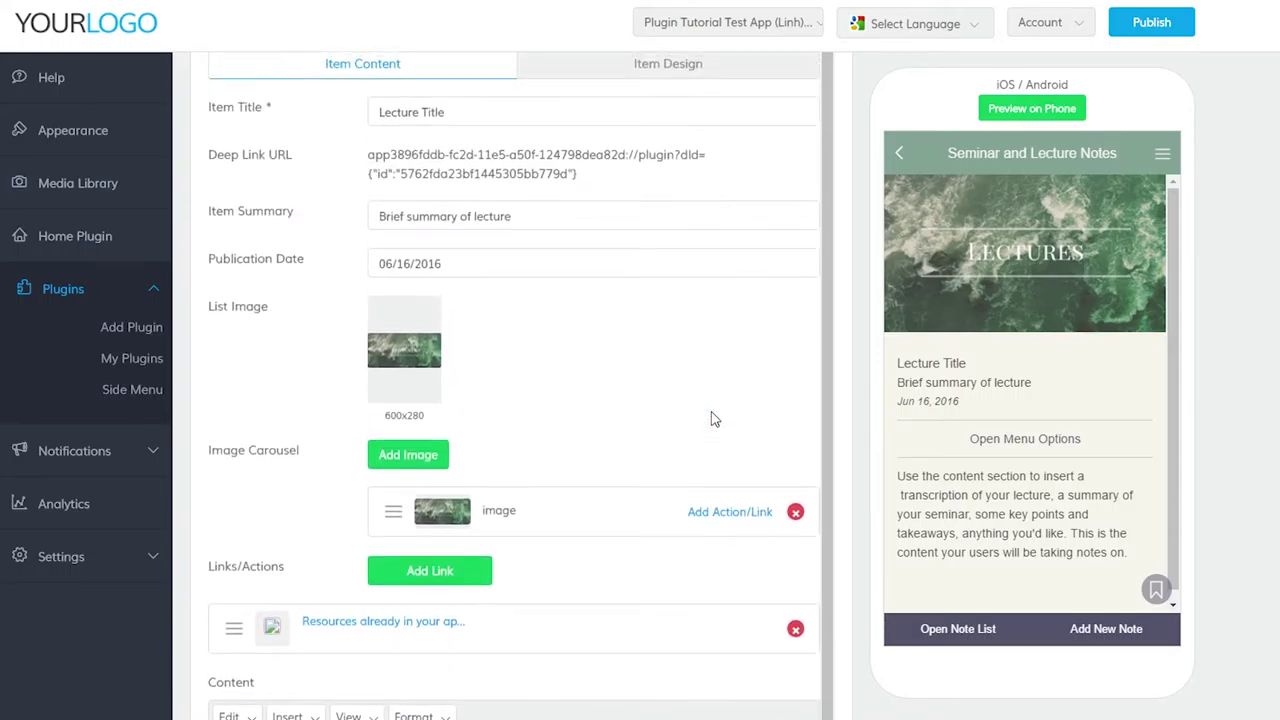
Set the misty grey image as the item's background and finish the item.
click(710, 332)
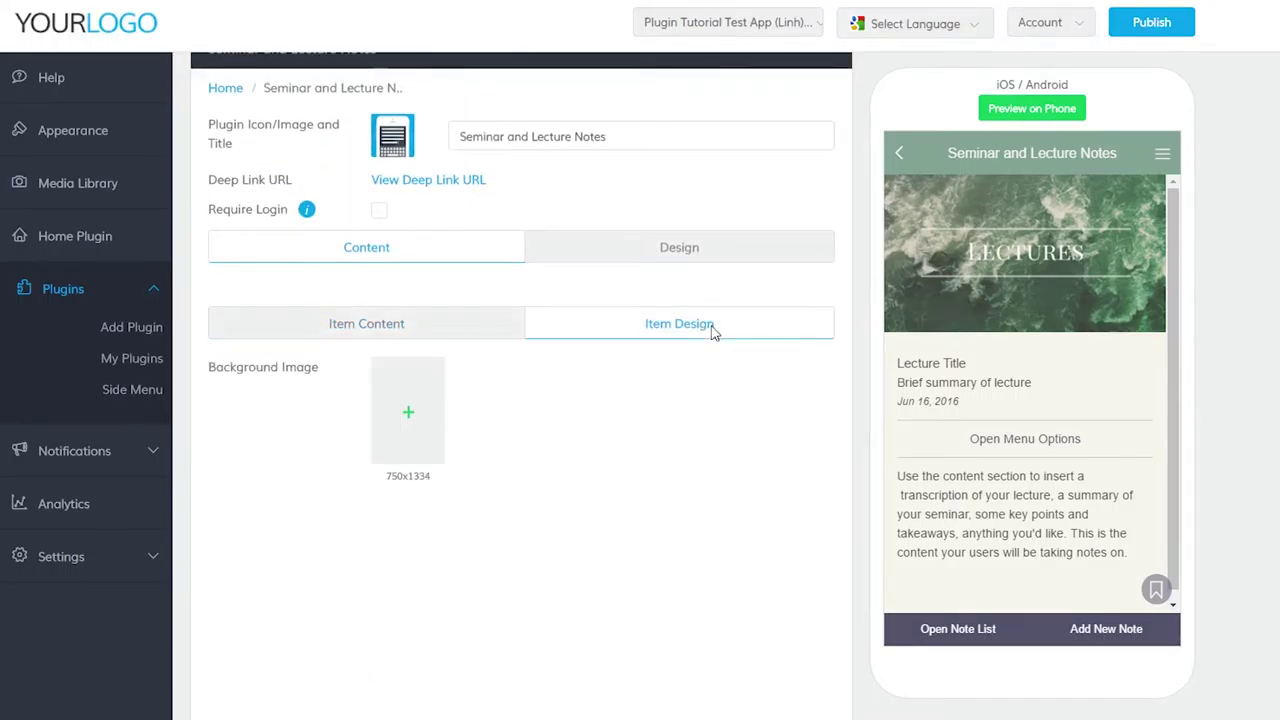
click(420, 437)
click(1140, 415)
click(940, 578)
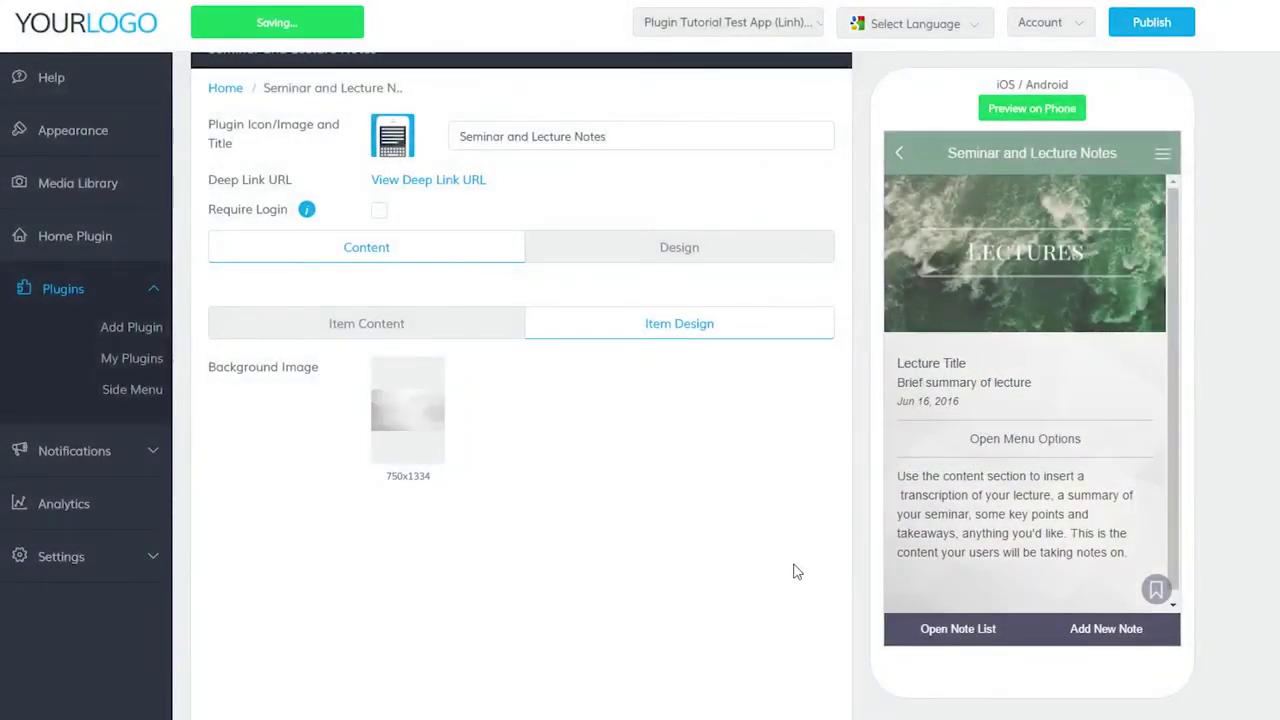
click(464, 334)
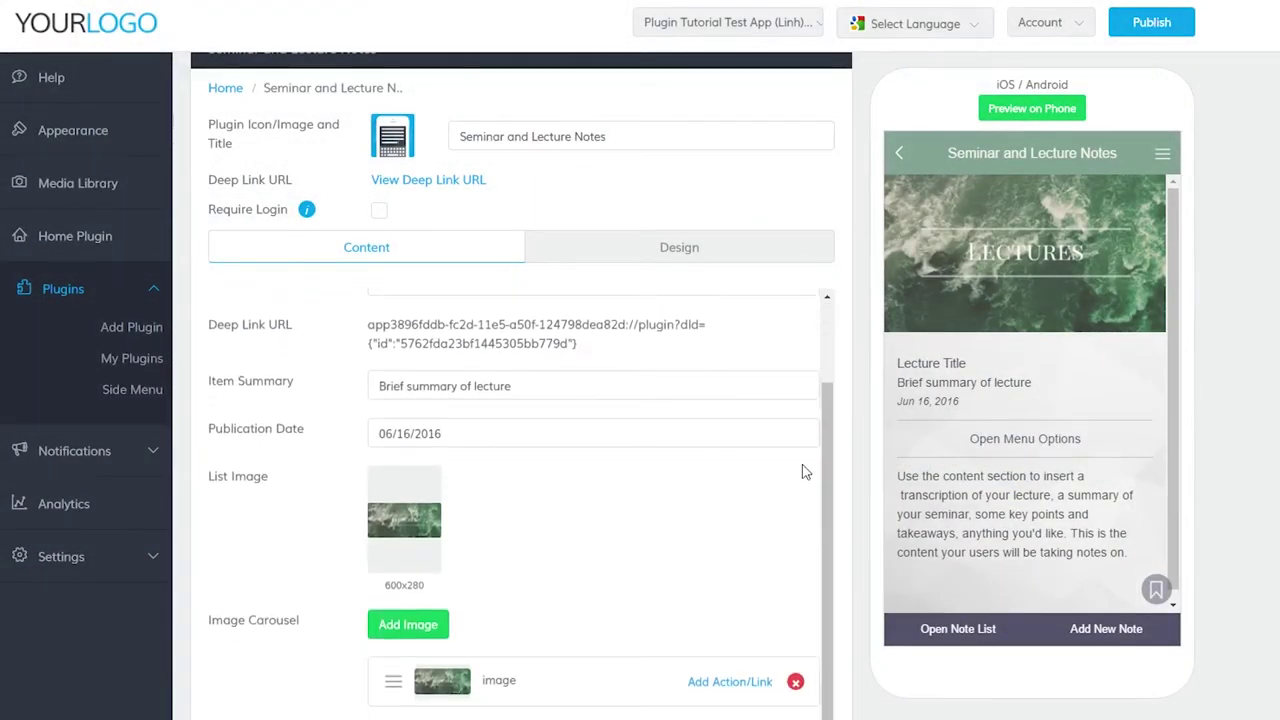
scroll(640, 450, down, 5)
click(805, 678)
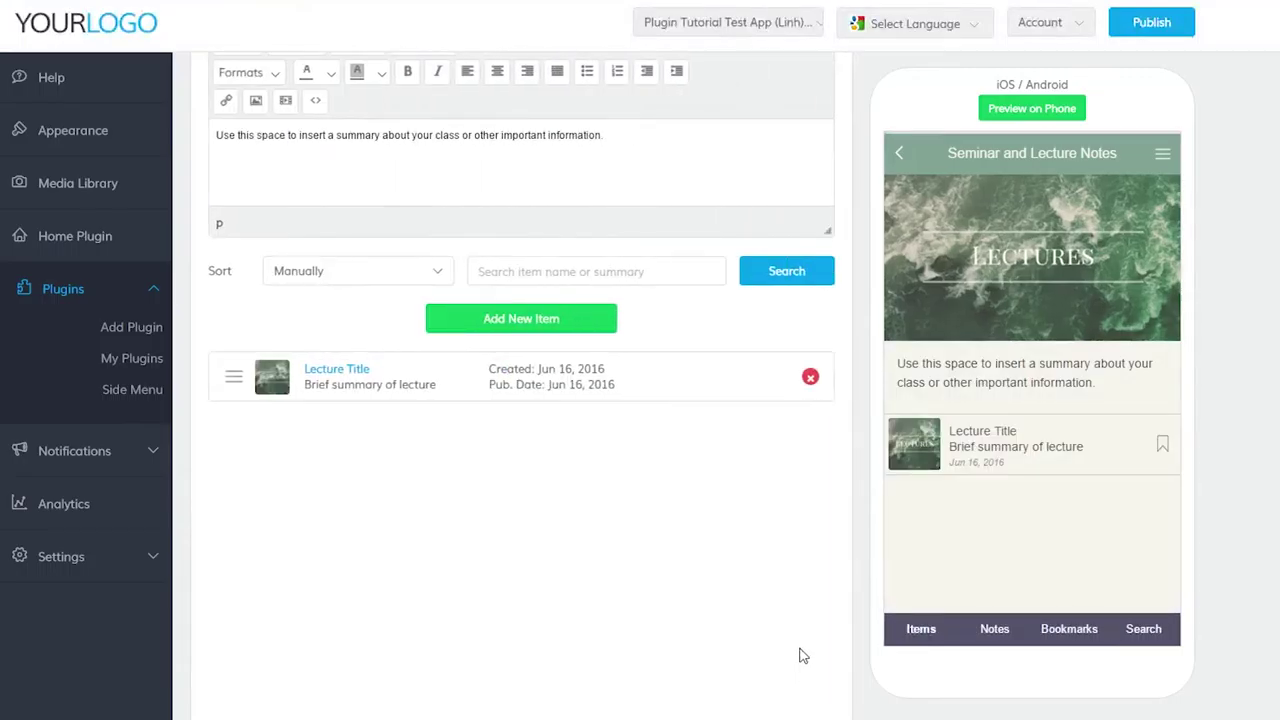
scroll(800, 650, up, 5)
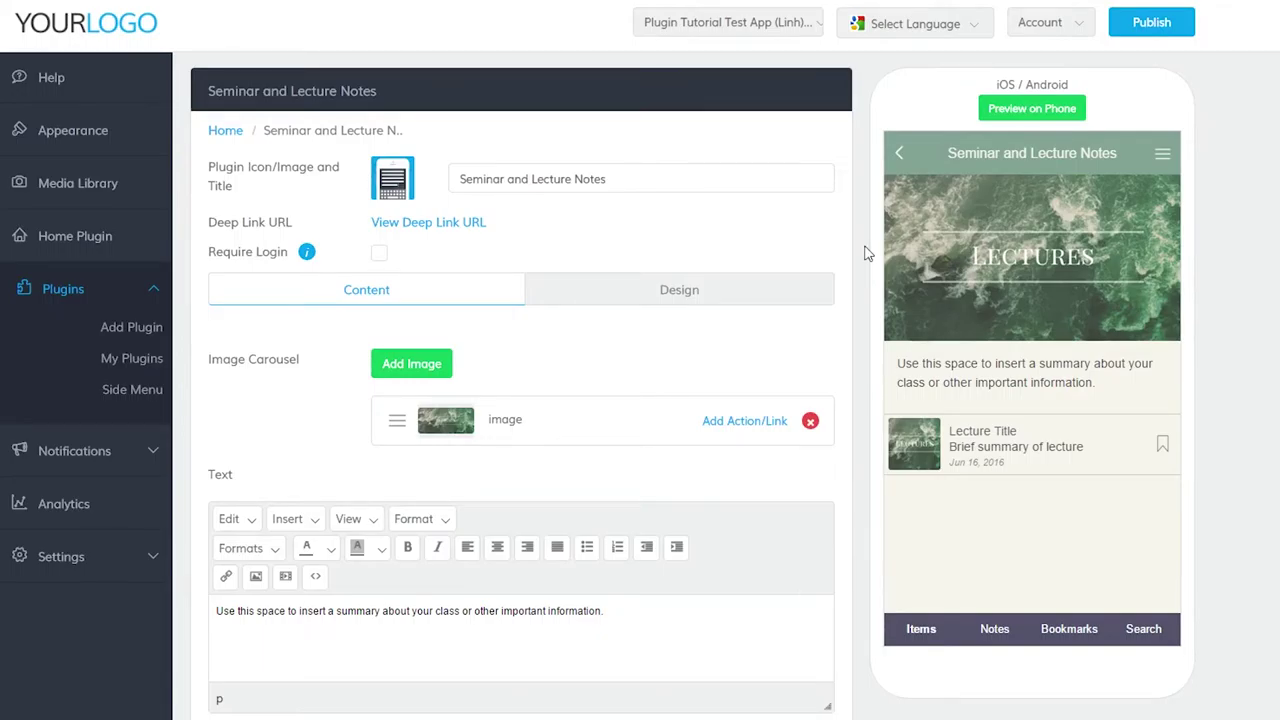
Choose a new Item List Layout for the lecture list after trying a few options.
click(698, 294)
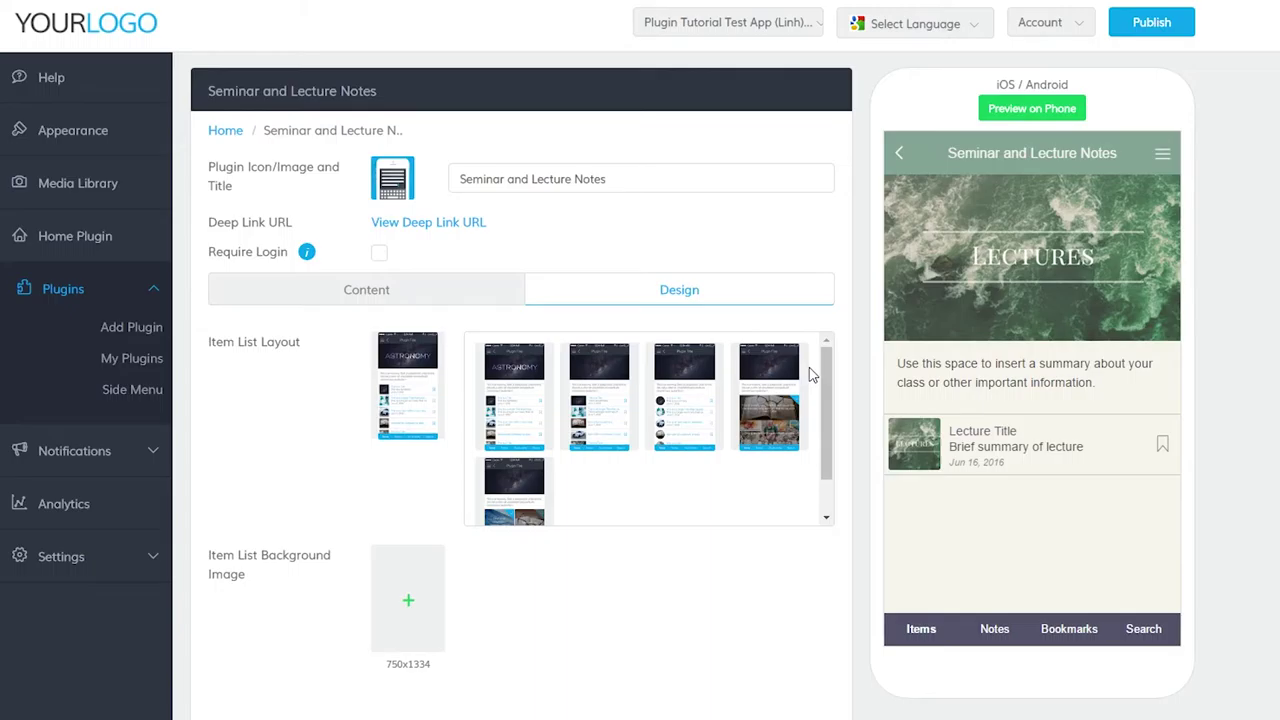
click(769, 395)
click(514, 488)
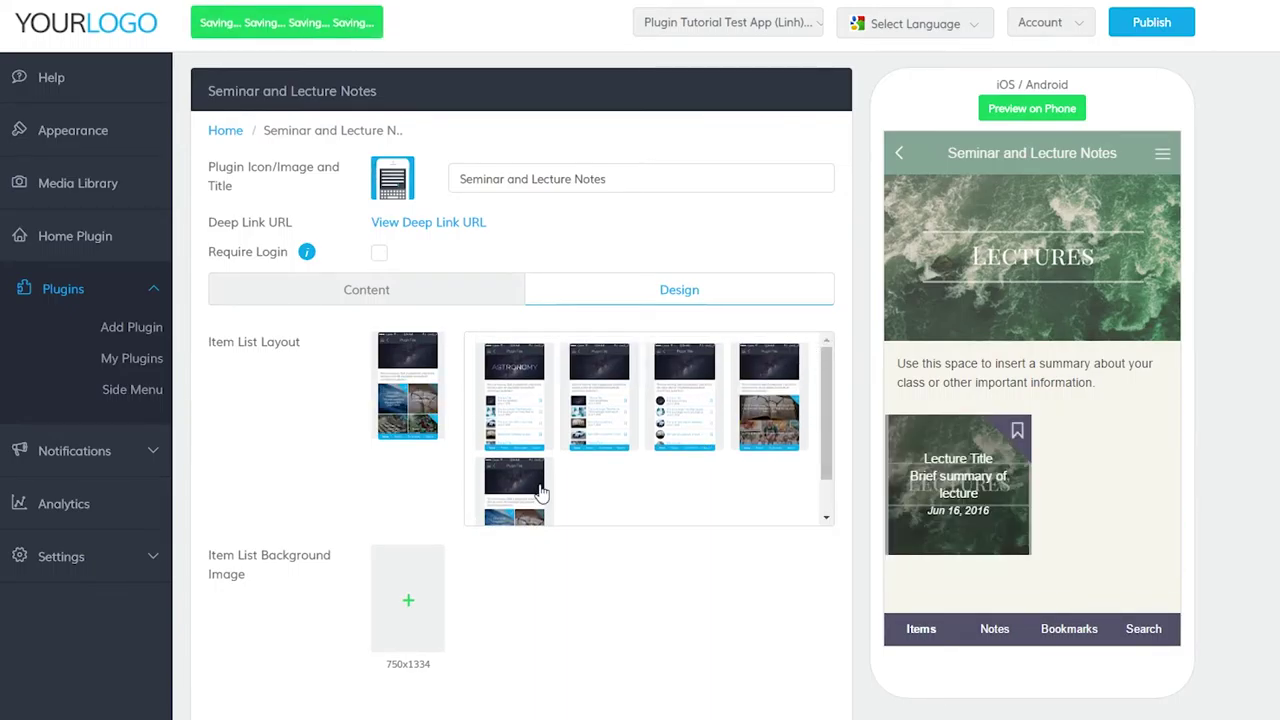
click(690, 425)
Set the misty grey fog image as the item list background.
click(418, 586)
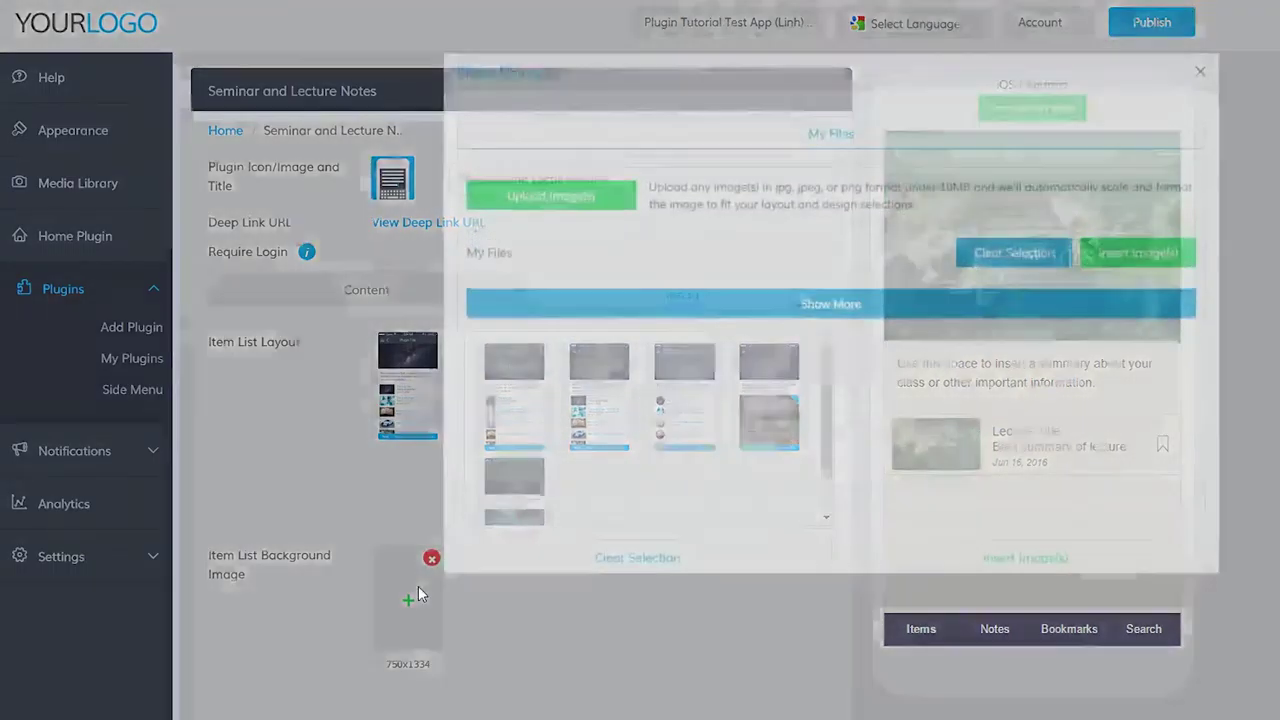
click(1140, 403)
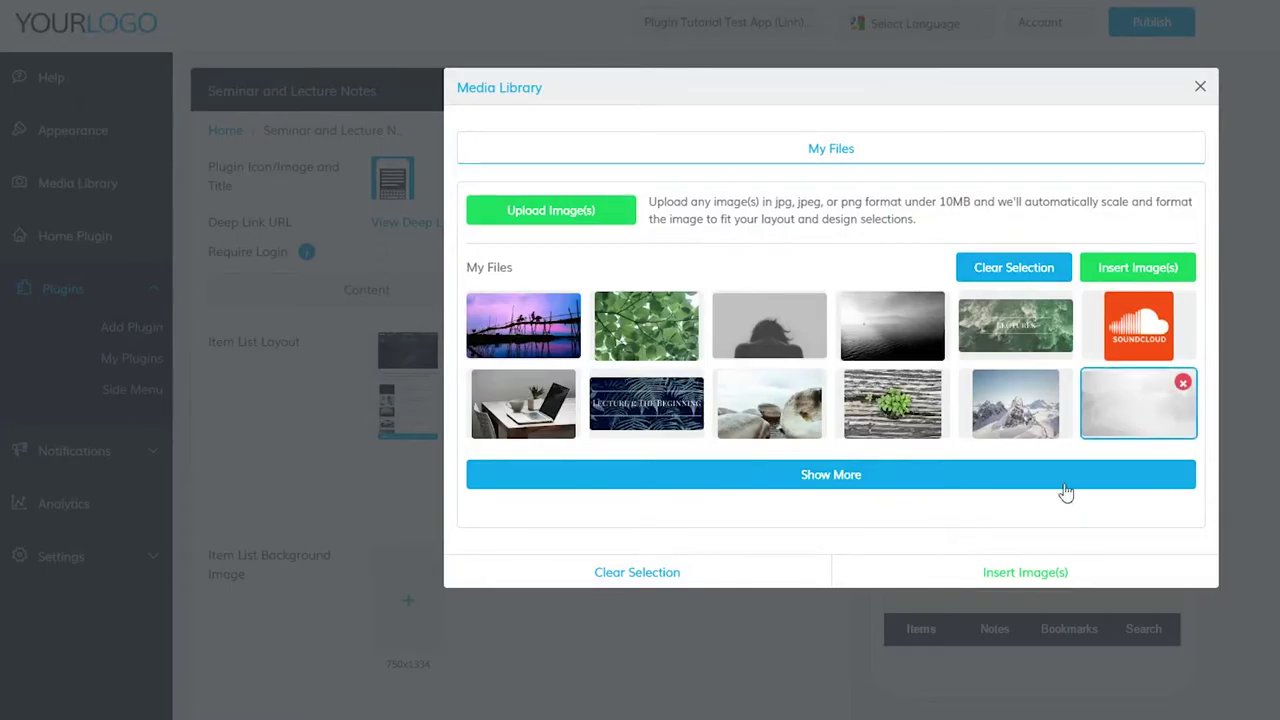
click(991, 569)
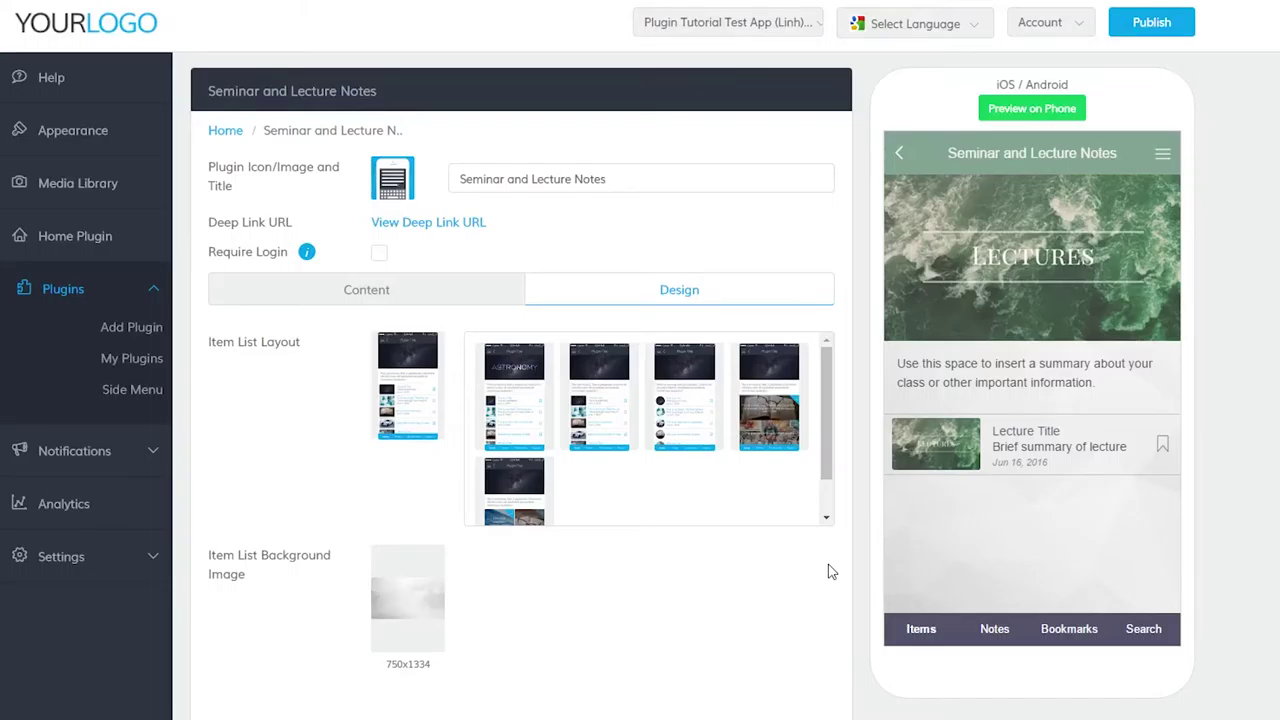
In the phone preview, create a new note on the lecture and view the note list.
click(1013, 445)
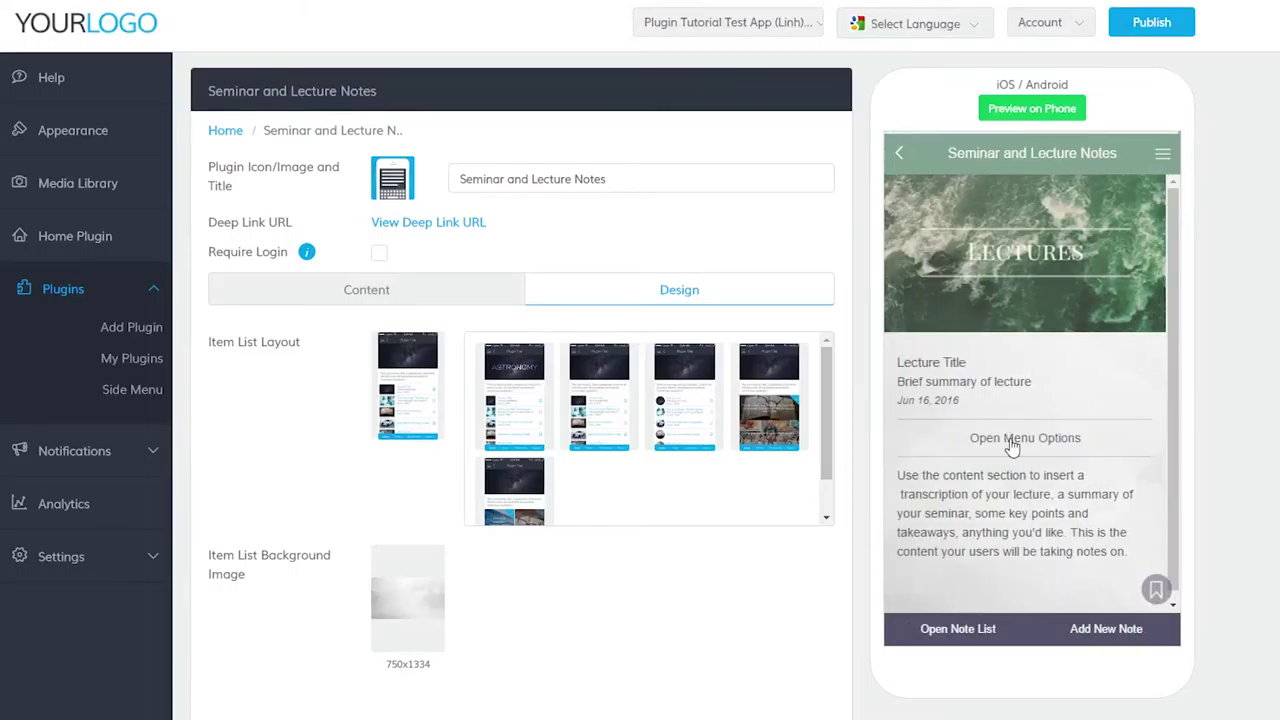
click(1106, 630)
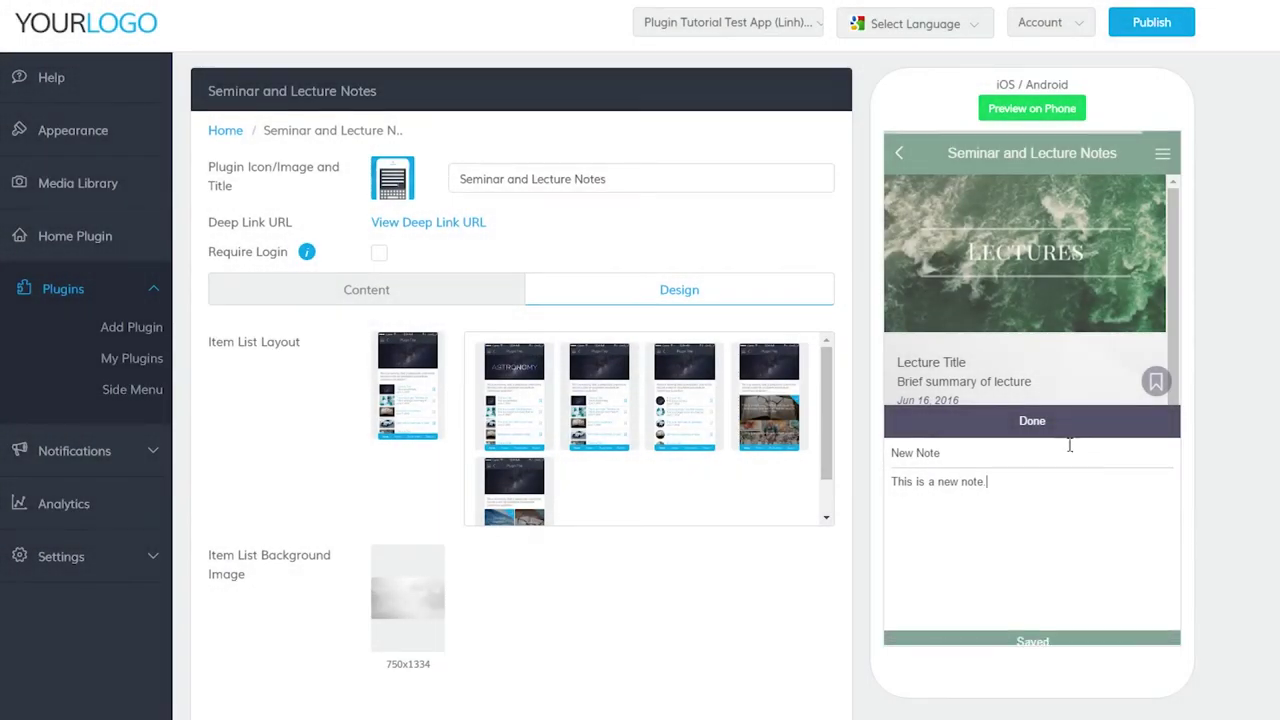
click(1060, 424)
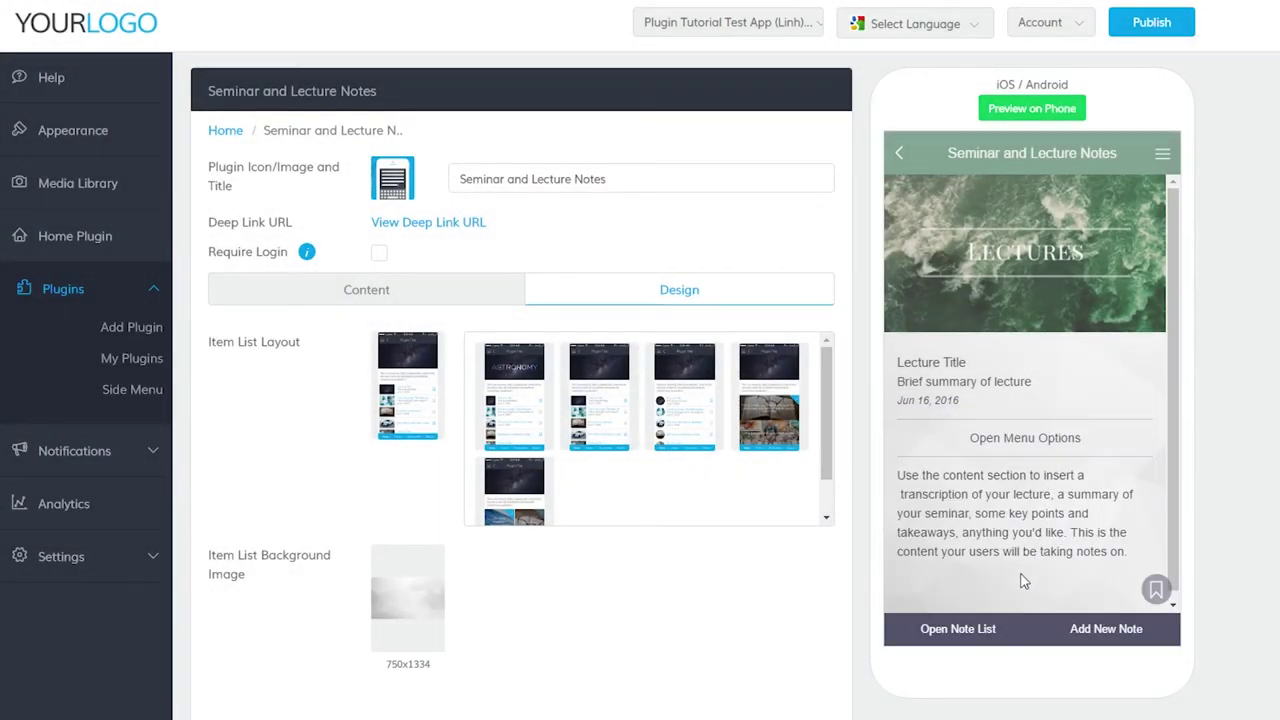
click(968, 630)
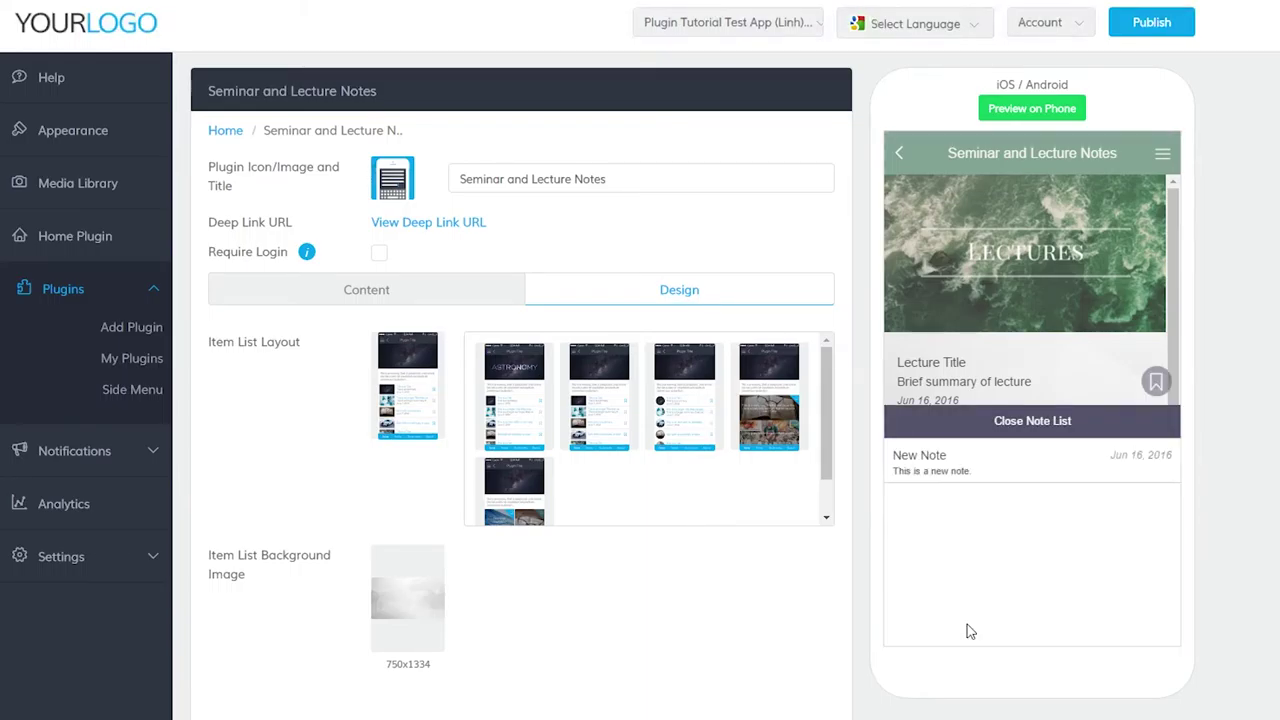
Add 'You can edit notes.' on a new line in the note and recheck the note list.
click(970, 468)
click(1008, 488)
key(Return)
key(Return)
text(You can edit notes.)
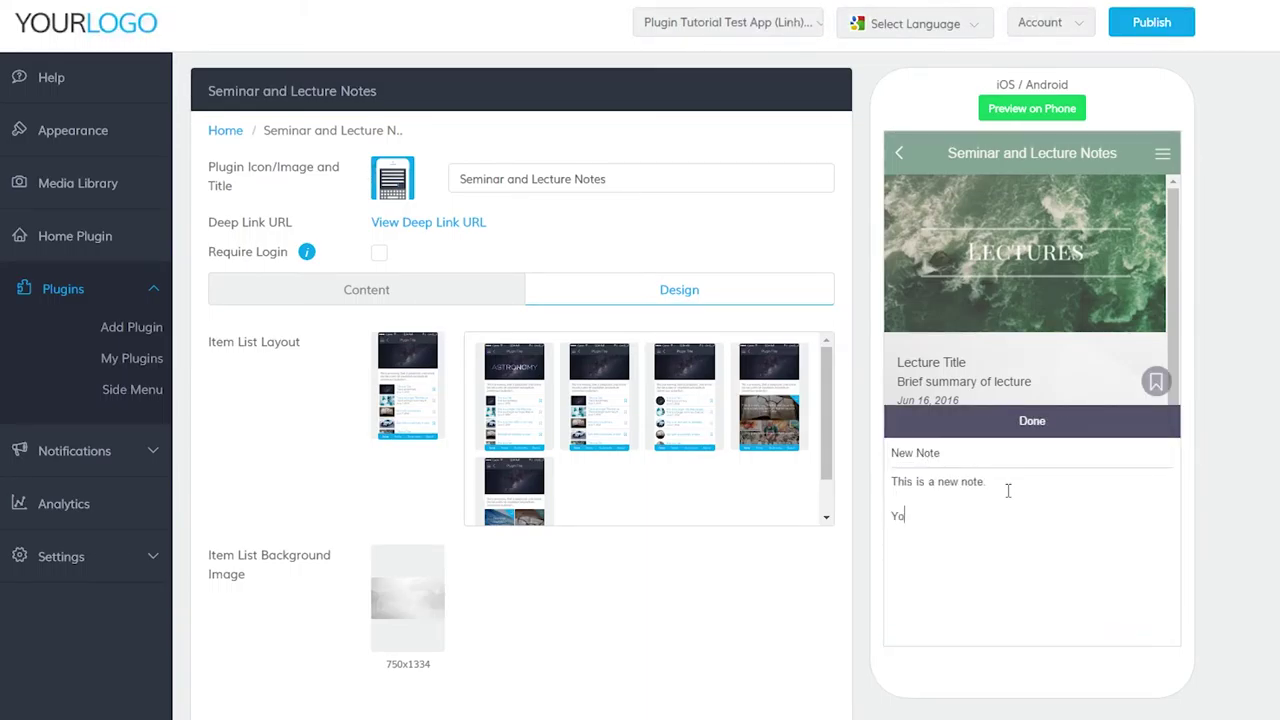
click(1015, 422)
click(975, 630)
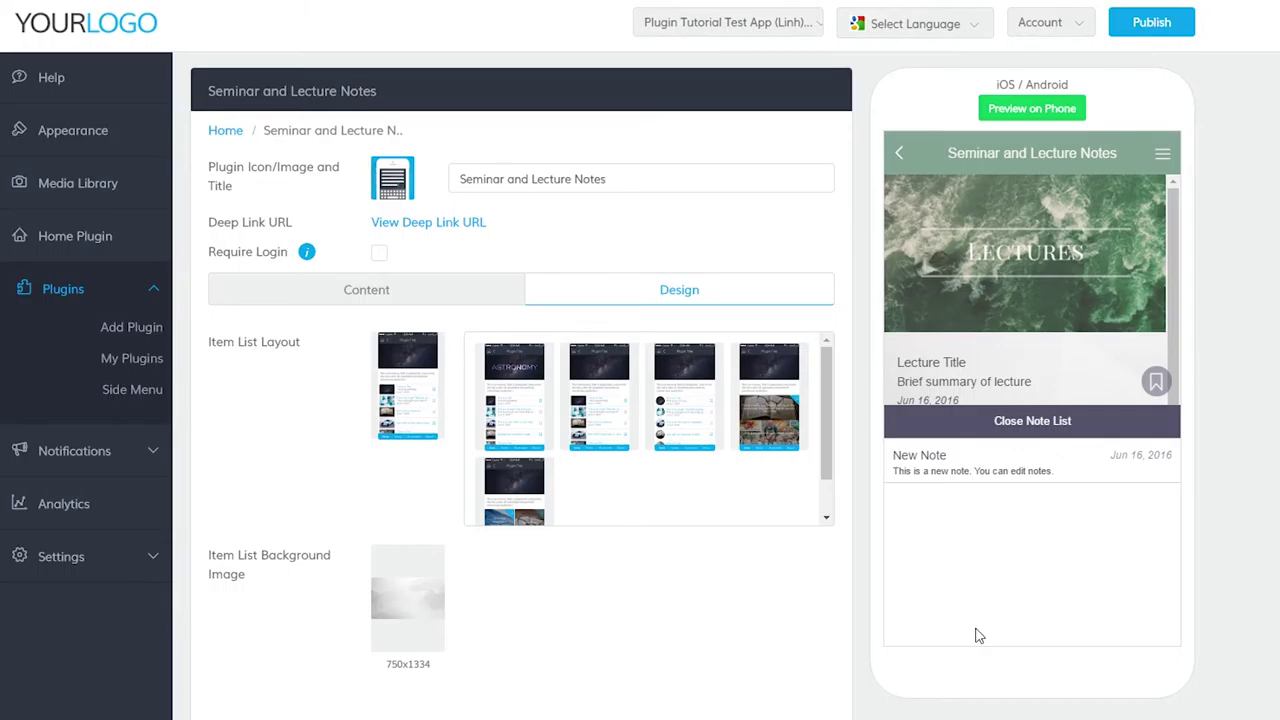
click(1044, 430)
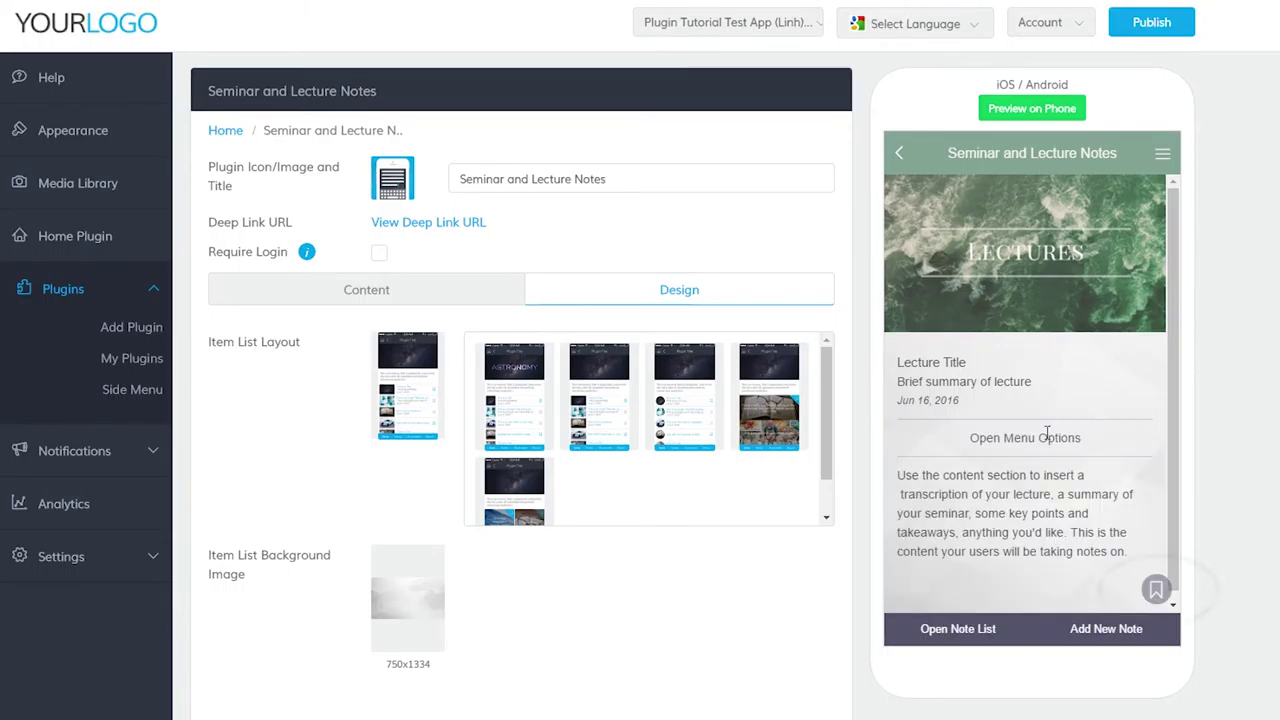
Bookmark the lecture, then view the Notes, Bookmarks, Items and Search tabs in turn.
click(1156, 591)
click(898, 153)
click(988, 632)
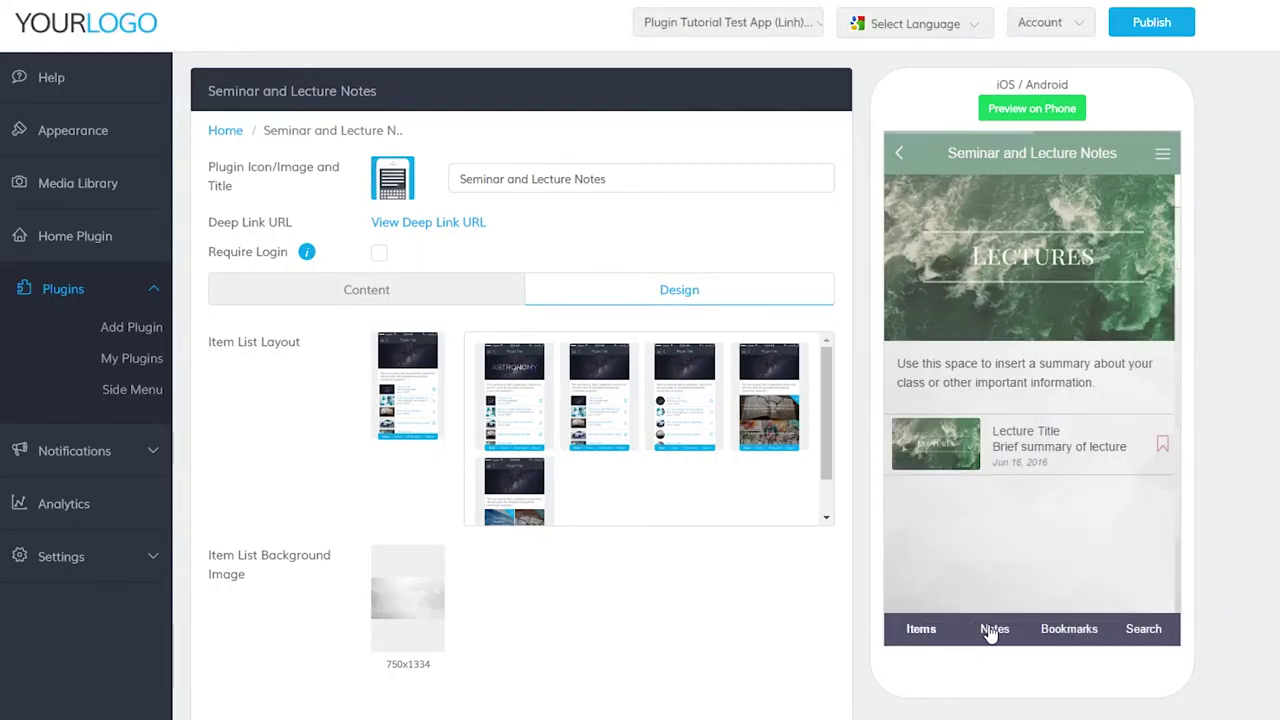
click(1056, 632)
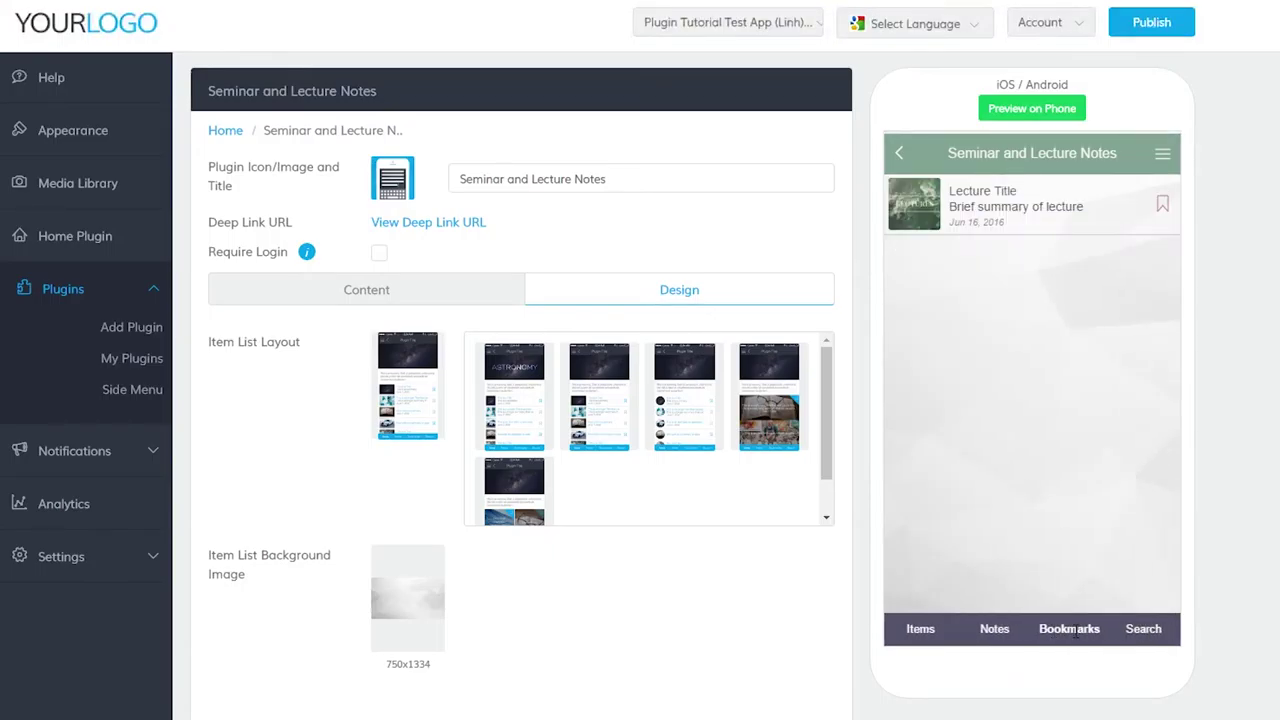
click(920, 635)
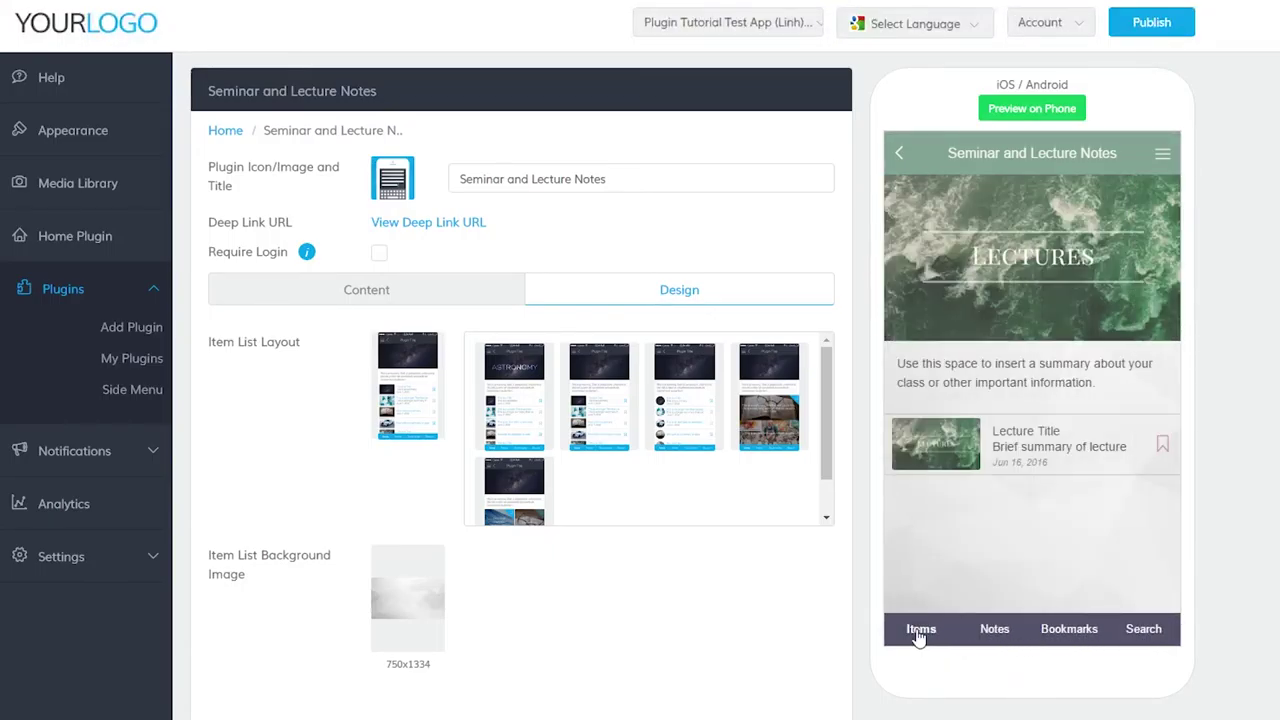
click(1145, 630)
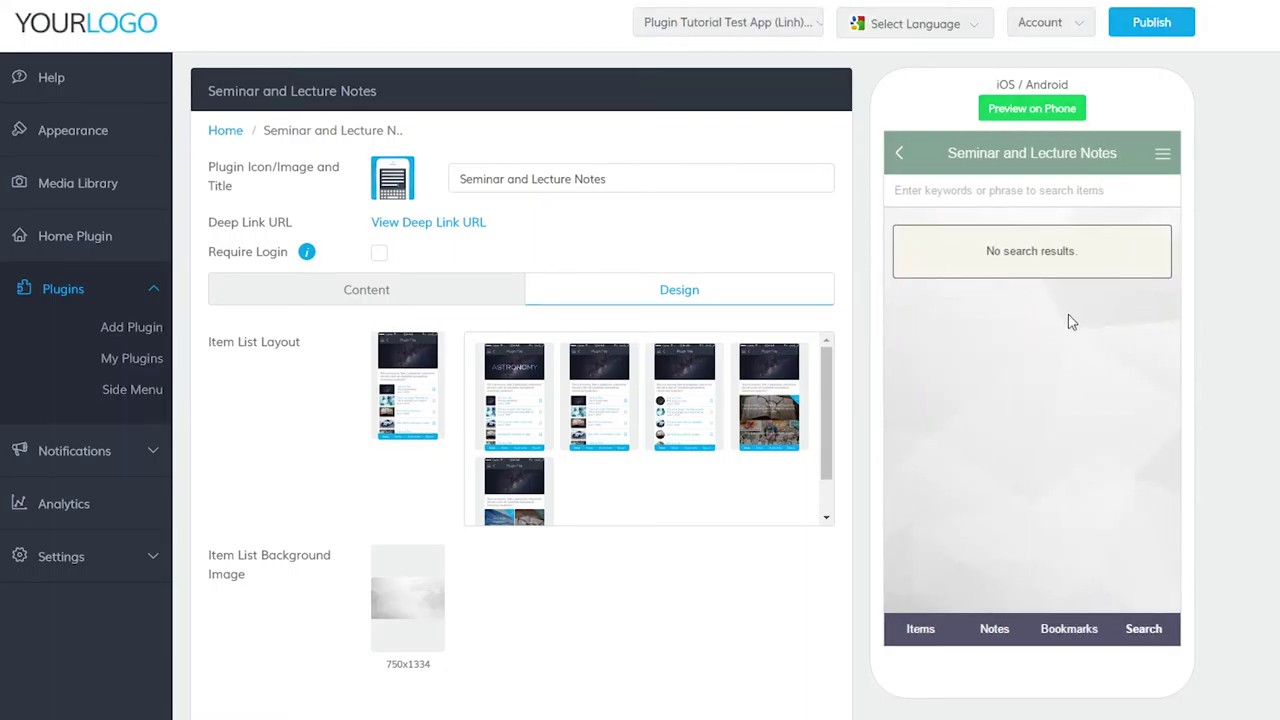
Return the preview to the lecture items, then bring up the Home Page settings.
click(899, 152)
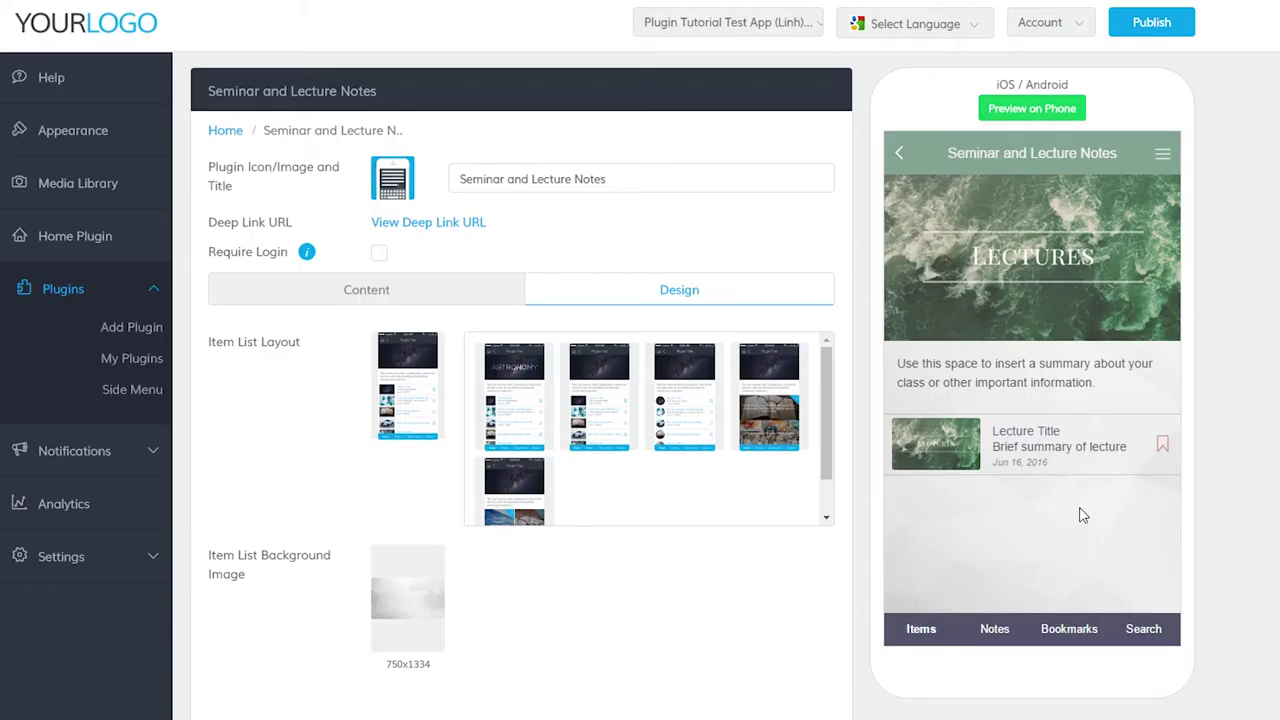
click(137, 243)
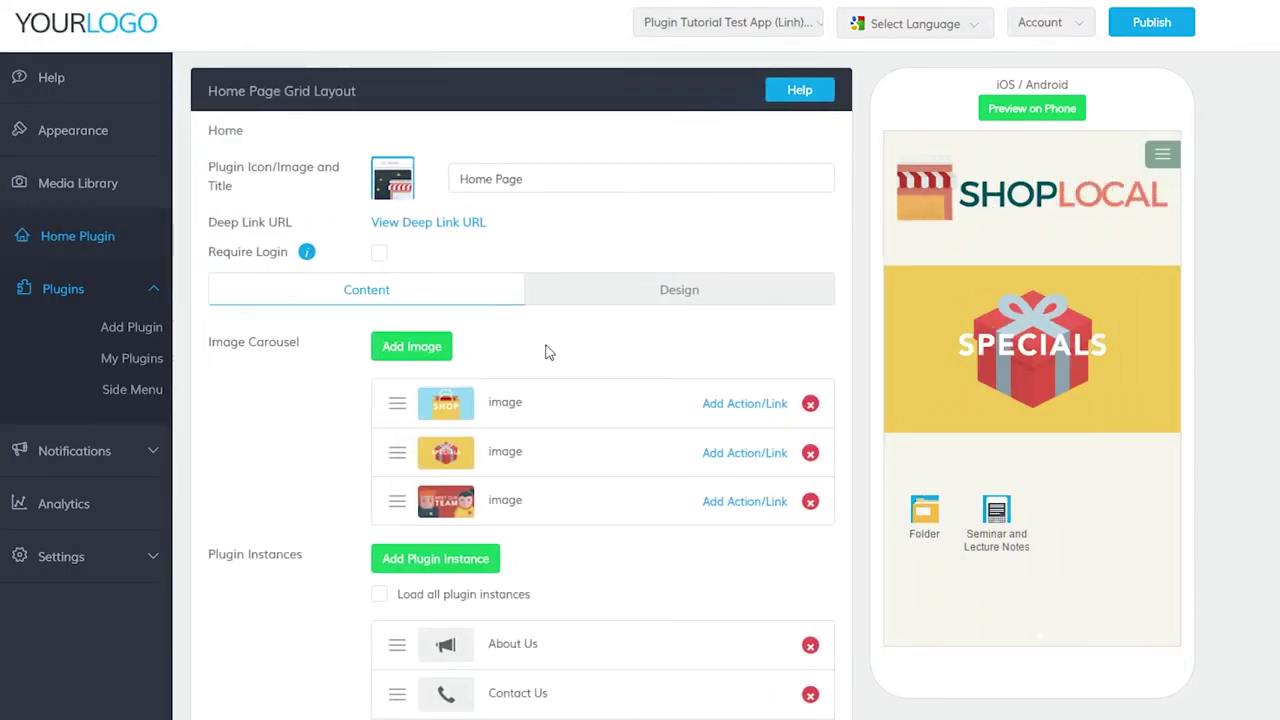
Add a second Seminar and Lecture Notes instance to the home grid, then open the Folder plugin's settings.
scroll(857, 338, down, 3)
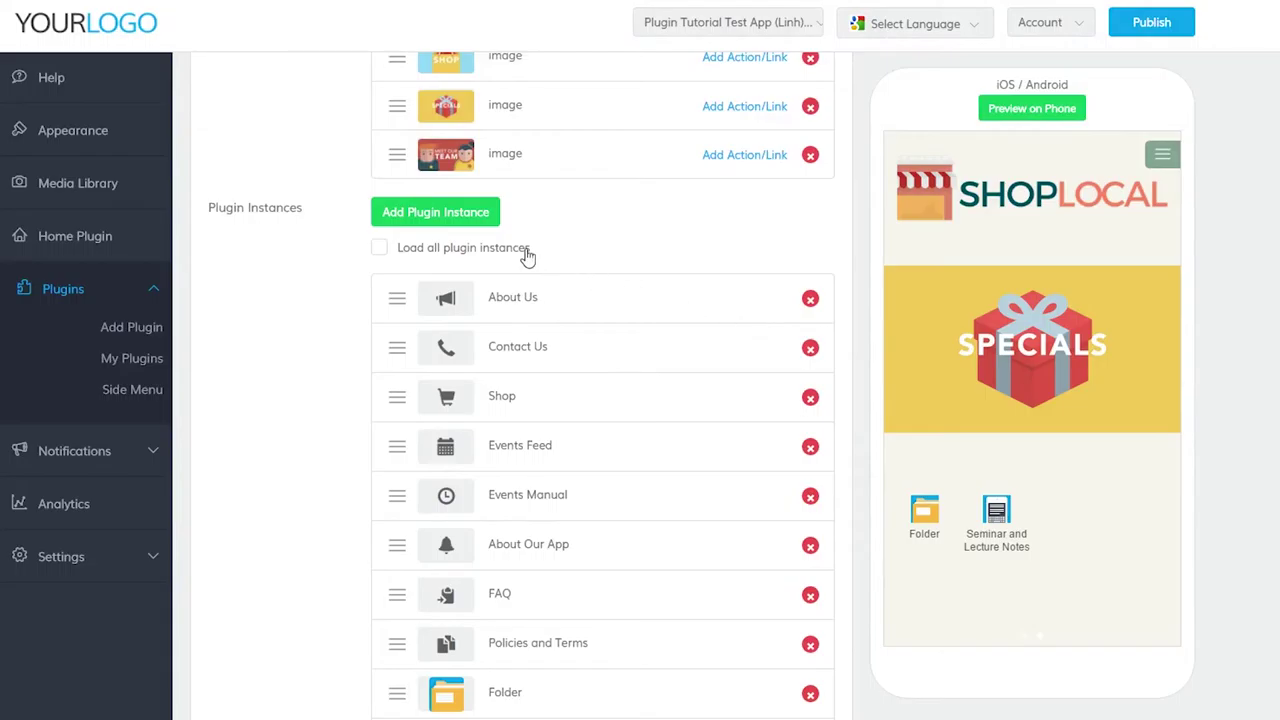
click(476, 214)
click(680, 134)
text(Seminar)
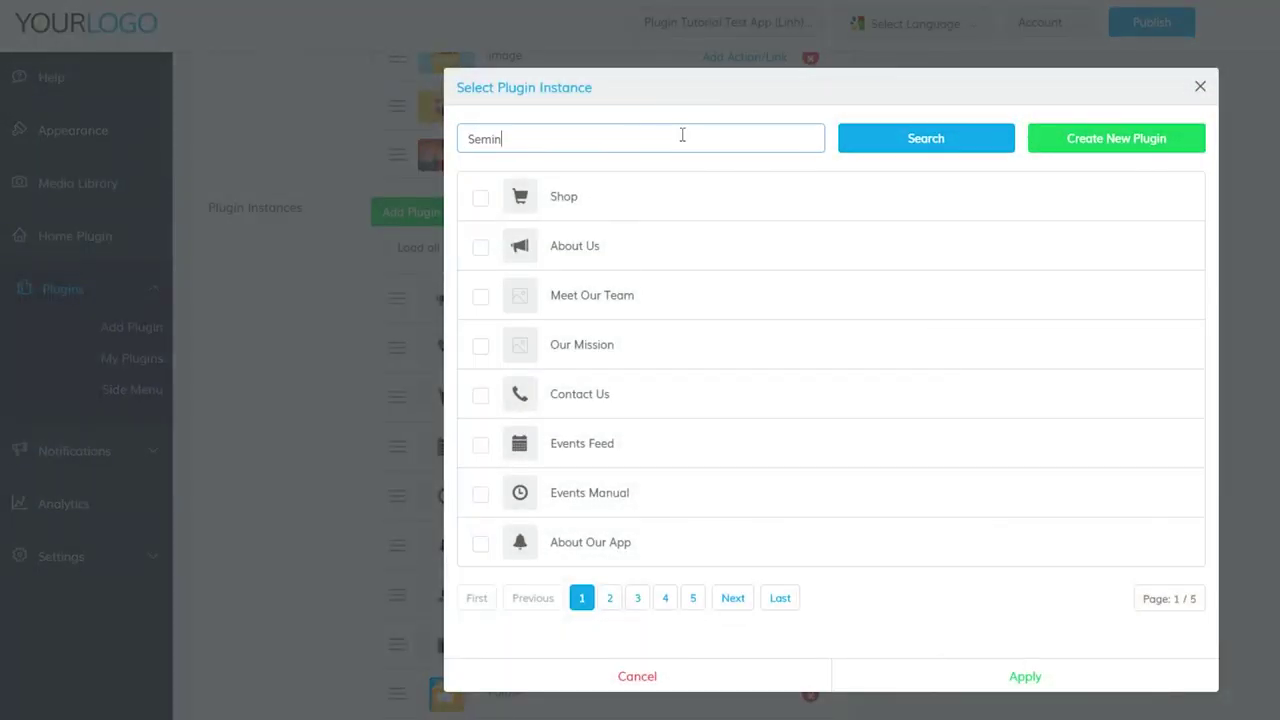
click(480, 346)
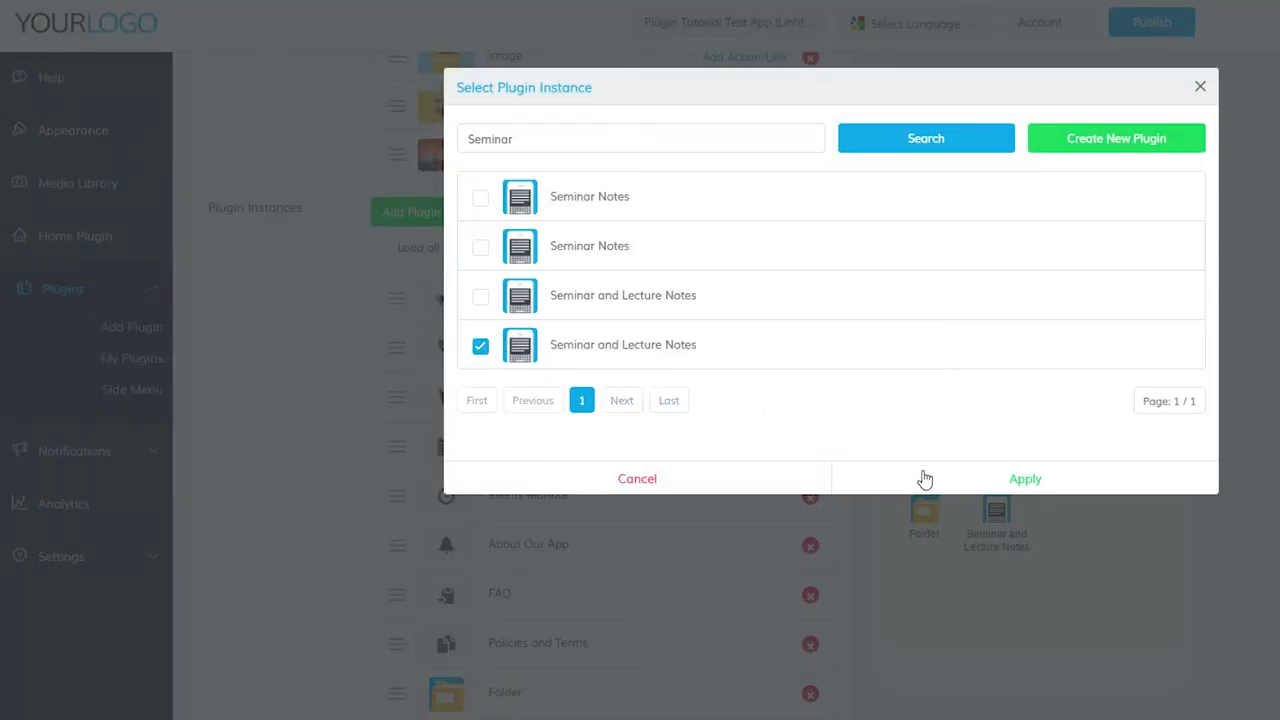
click(922, 478)
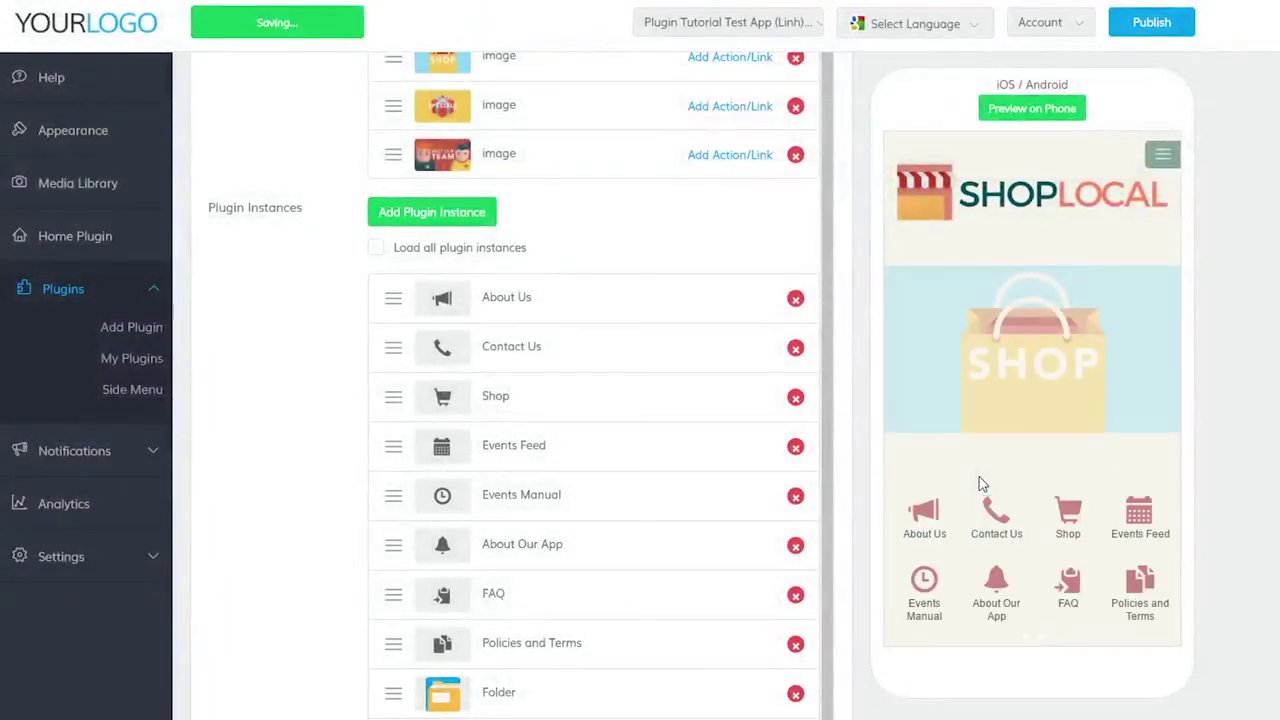
drag(1066, 515, 960, 515)
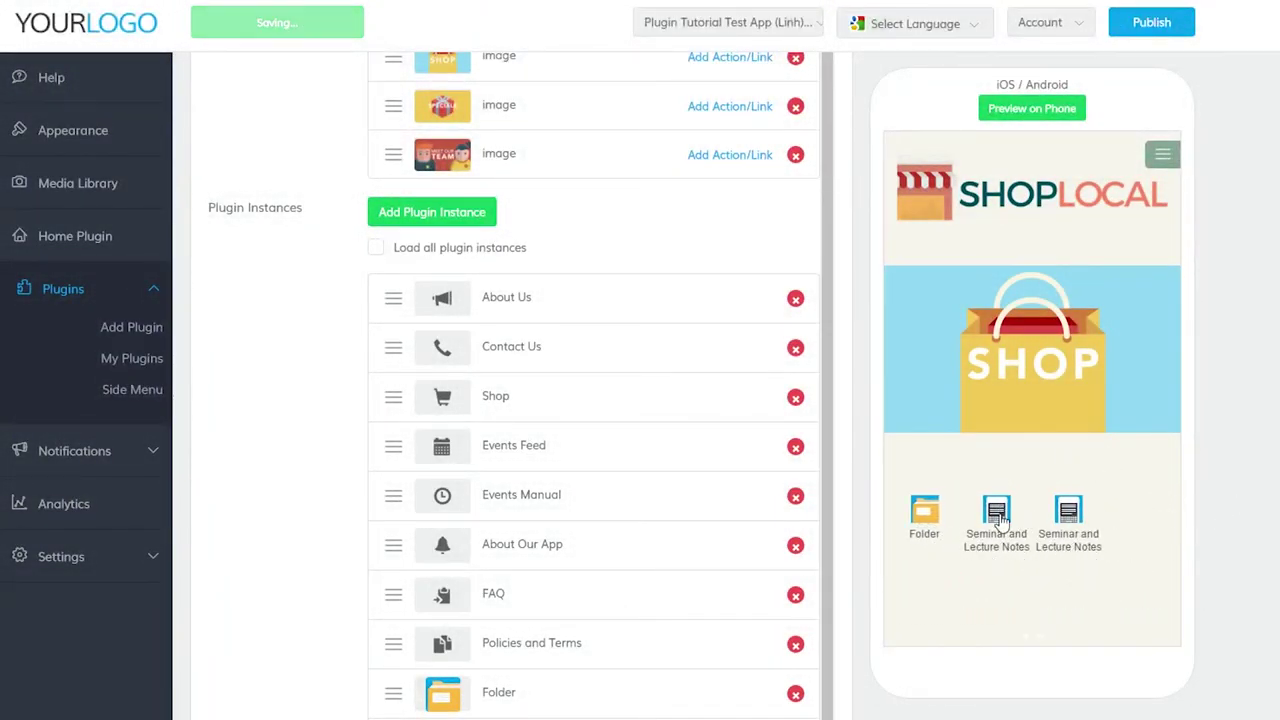
click(914, 511)
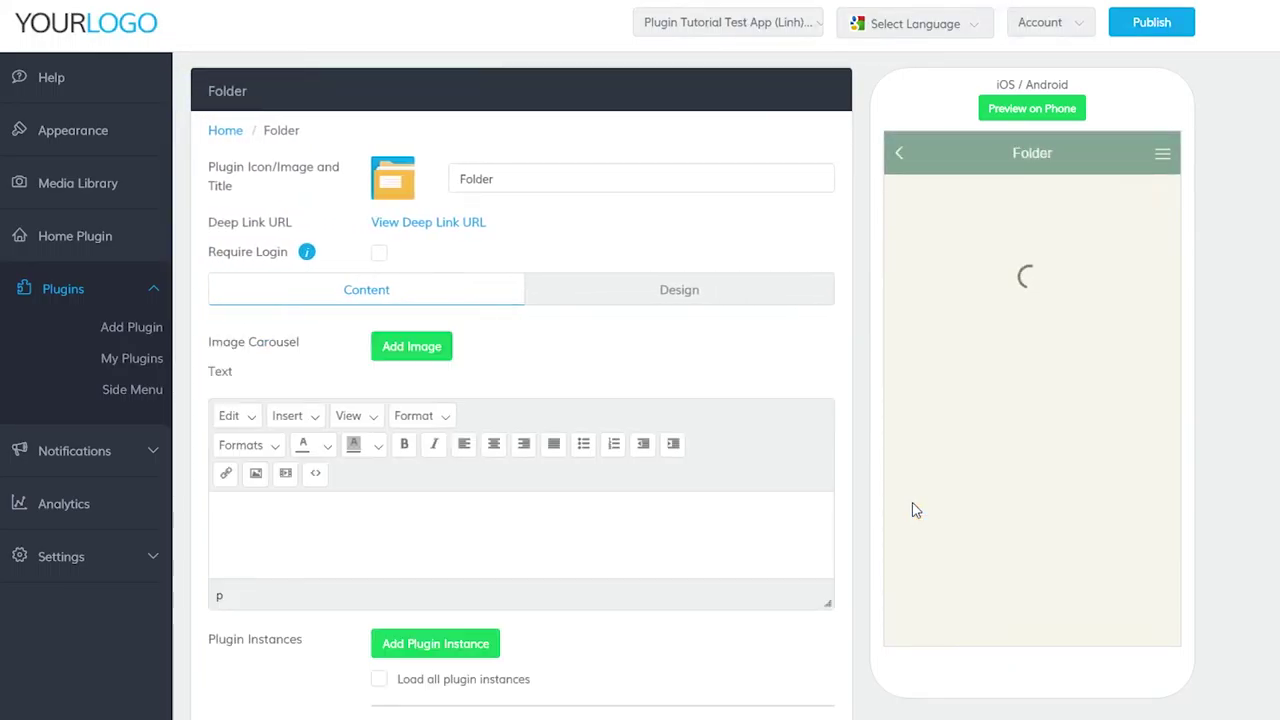
Place Seminar and Lecture Notes inside the Folder plugin, then bring up the Side Menu structure.
click(447, 657)
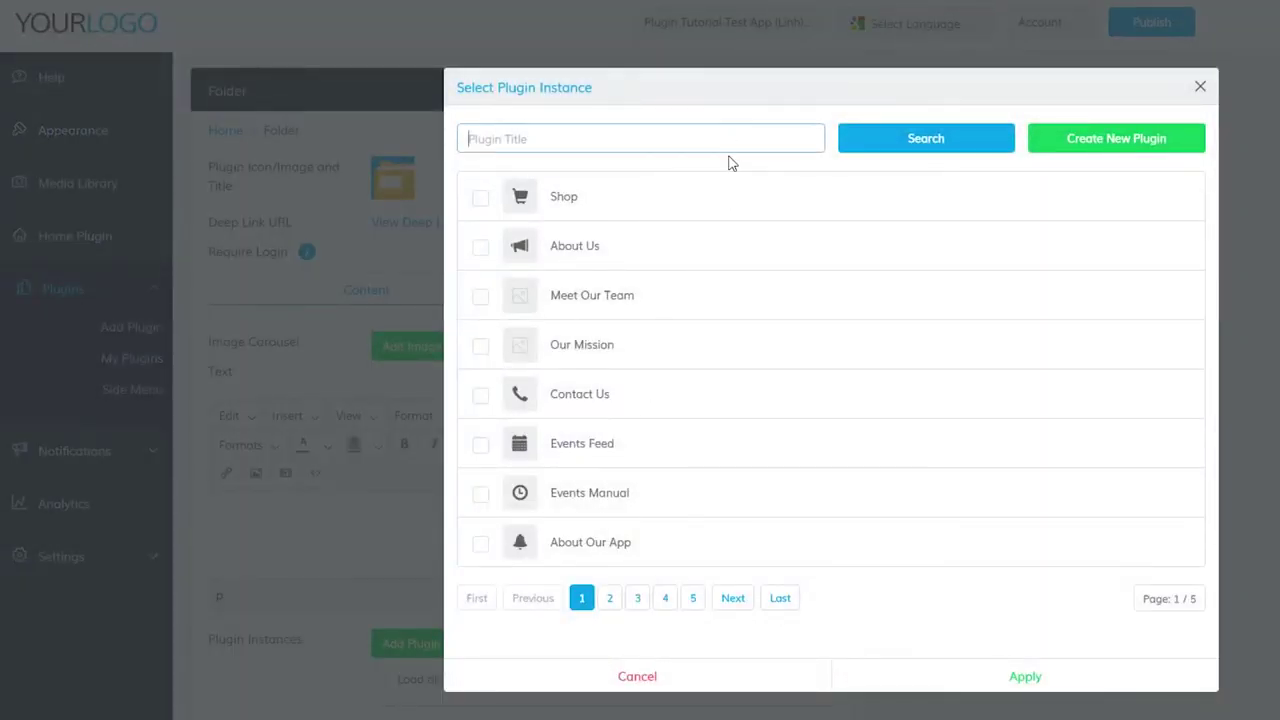
text(Seminar)
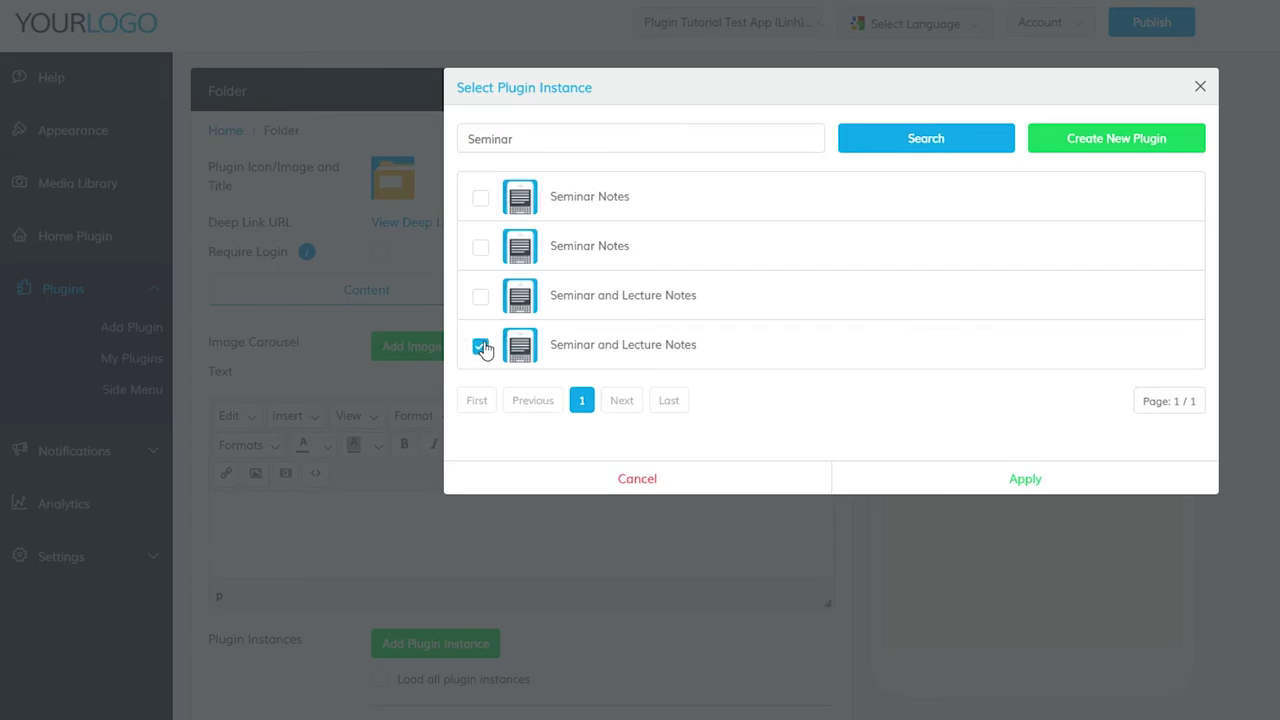
click(481, 346)
click(1029, 472)
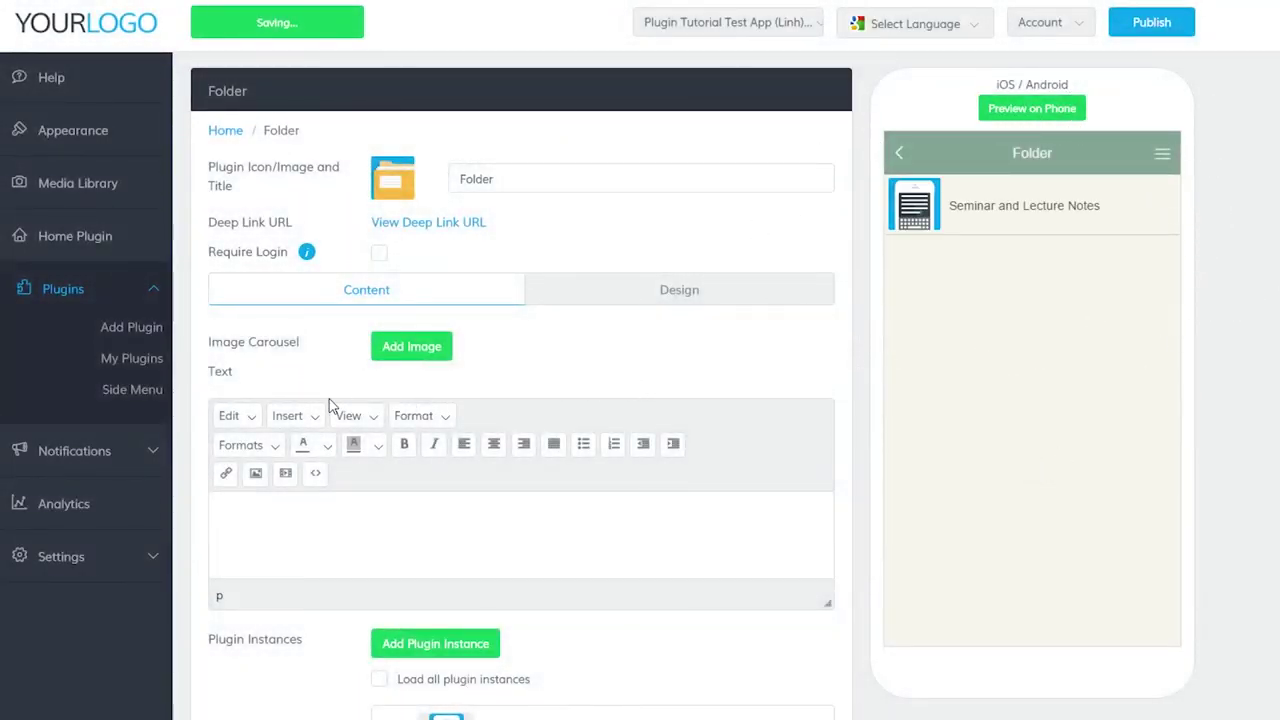
click(131, 391)
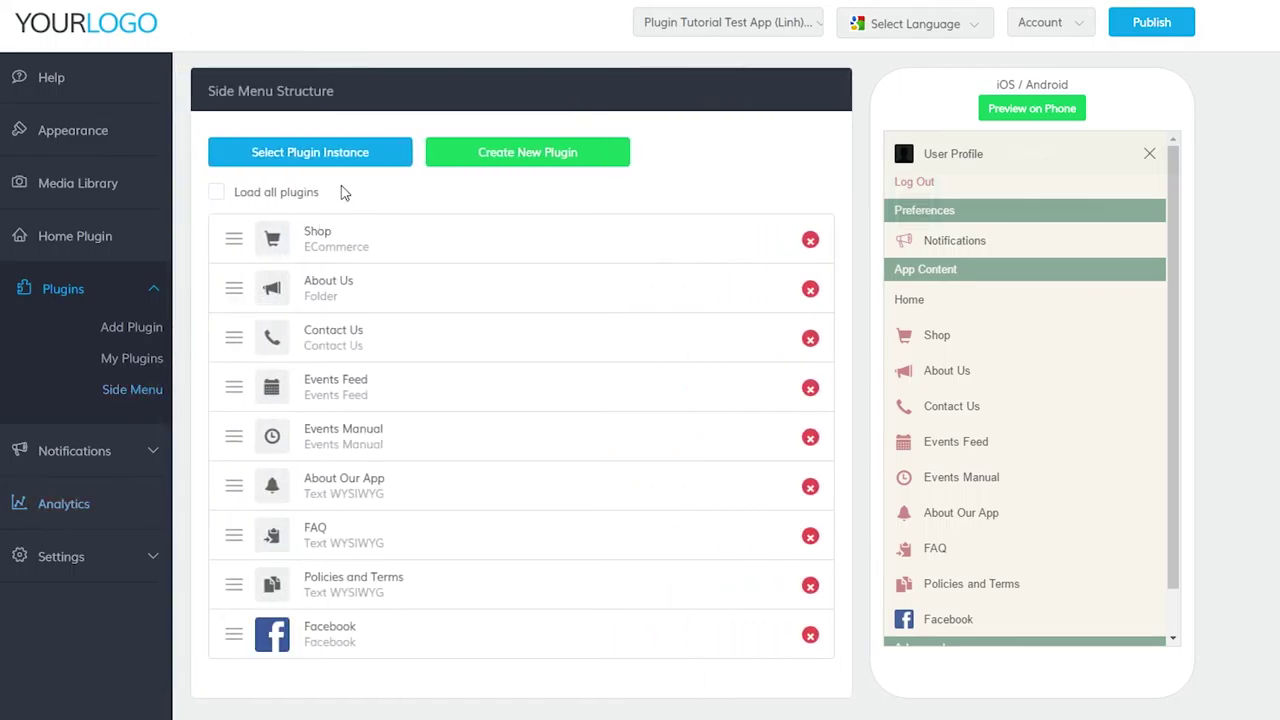
Add the Seminar and Lecture Notes plugin to the side menu structure.
click(348, 160)
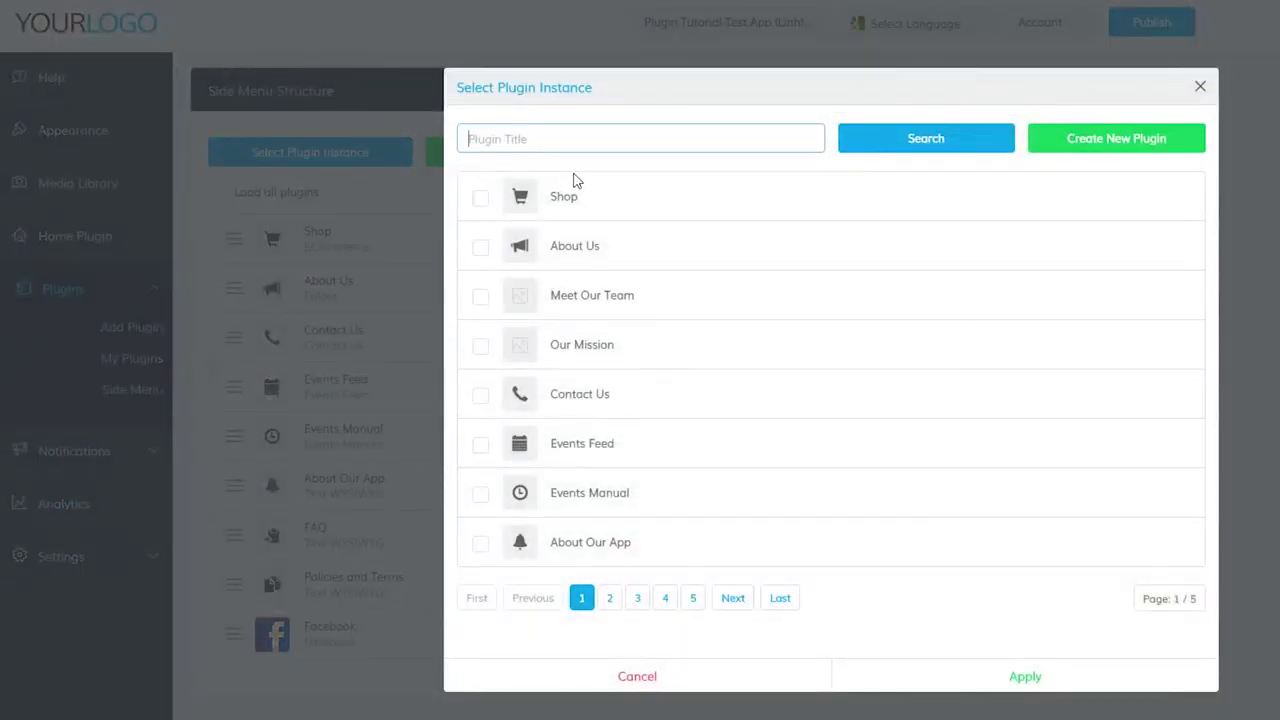
text(Seminar)
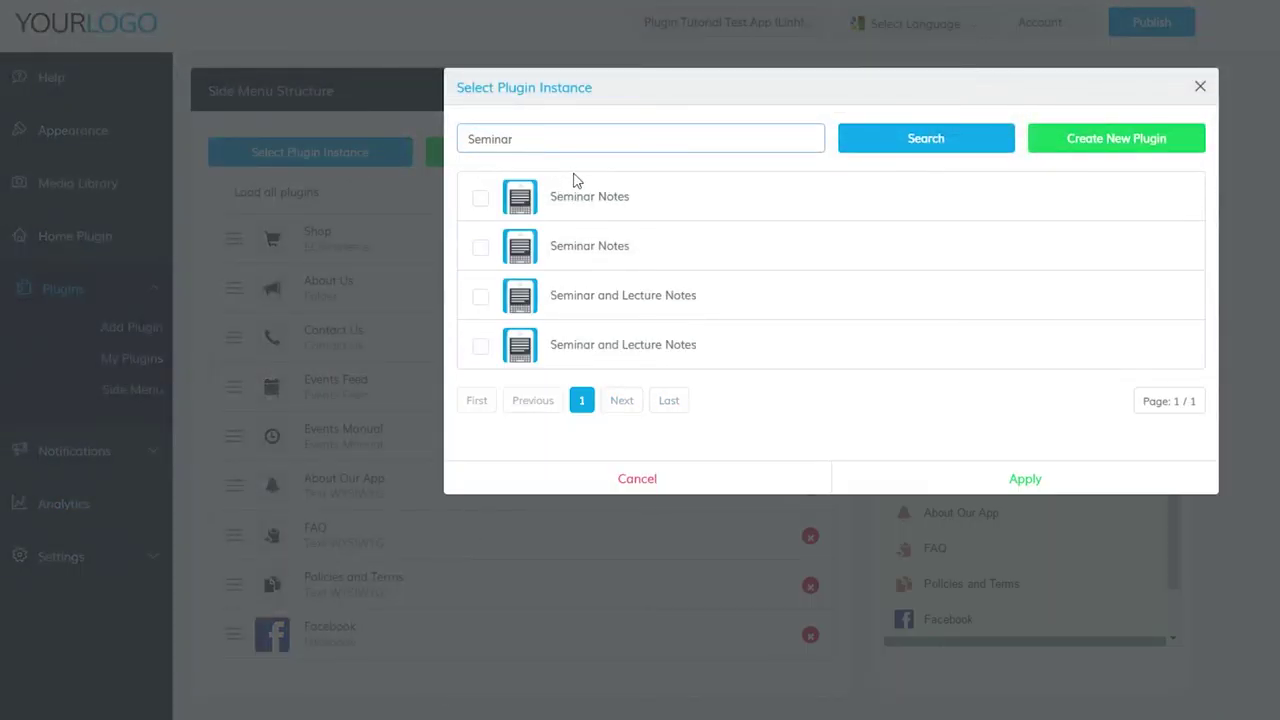
click(480, 345)
click(990, 483)
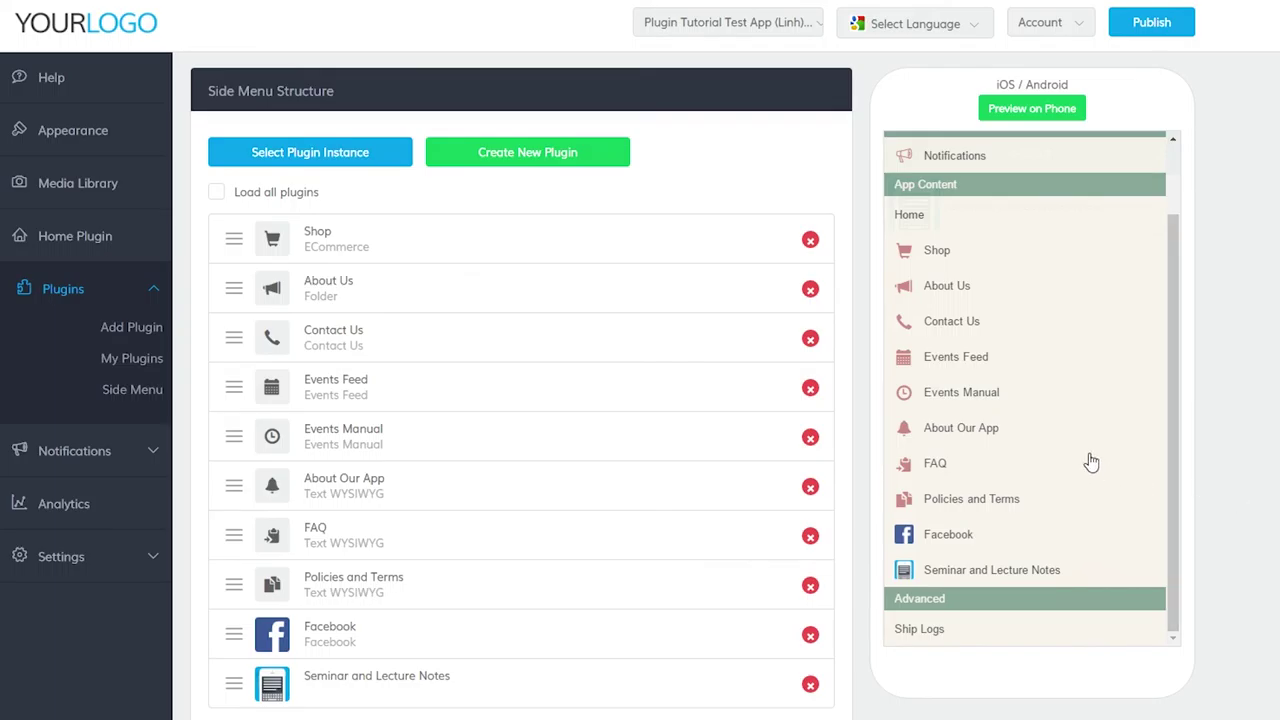
Close the preview's side menu and return to the Home Page Grid Layout.
scroll(1094, 466, up, 2)
click(1148, 155)
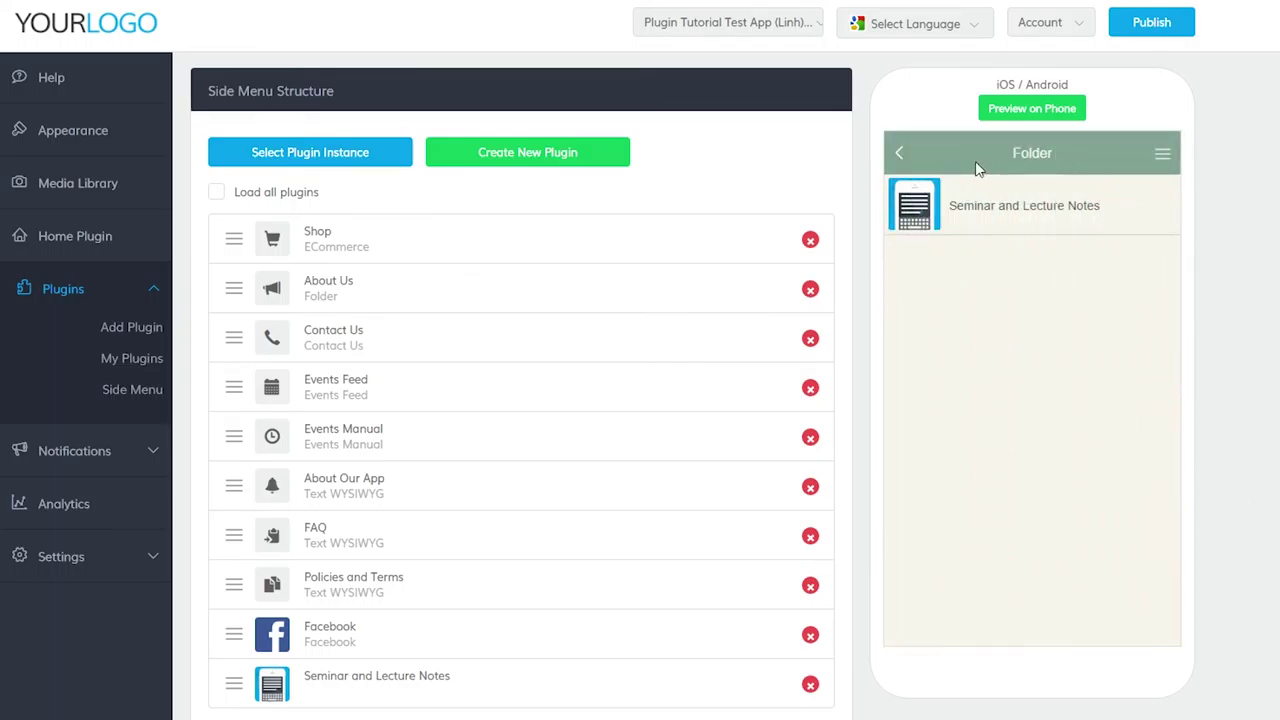
click(898, 152)
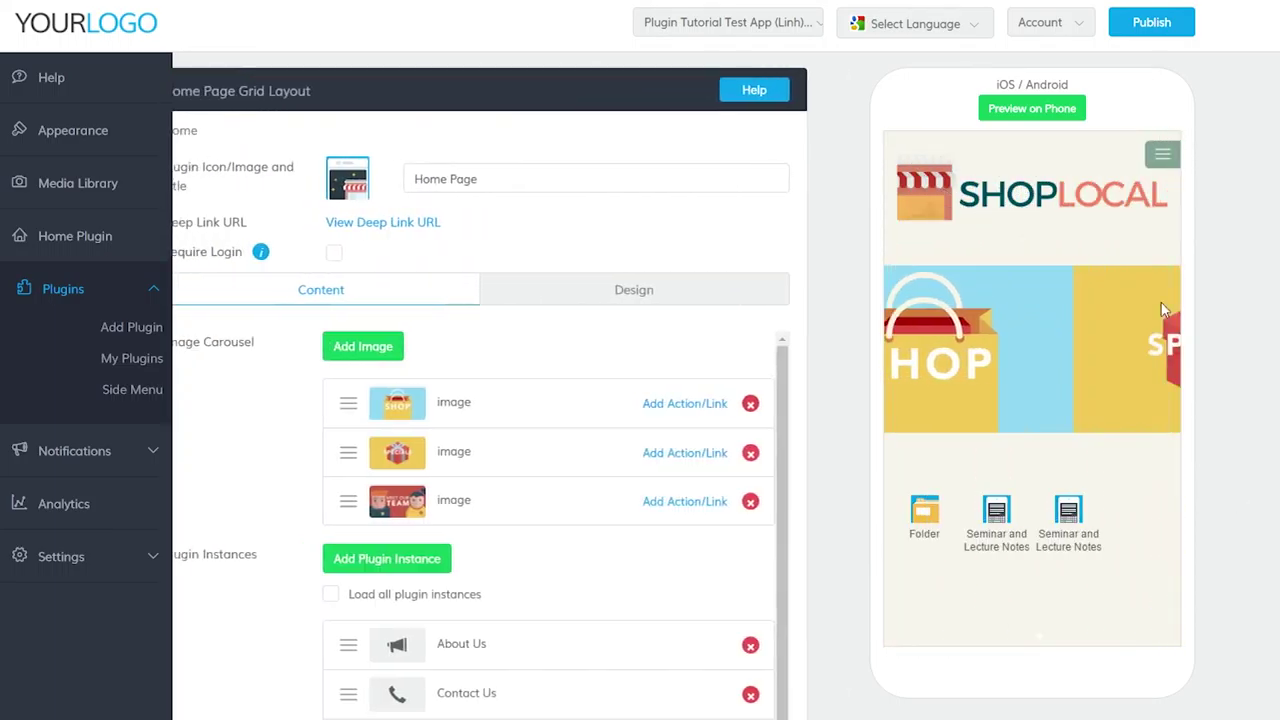